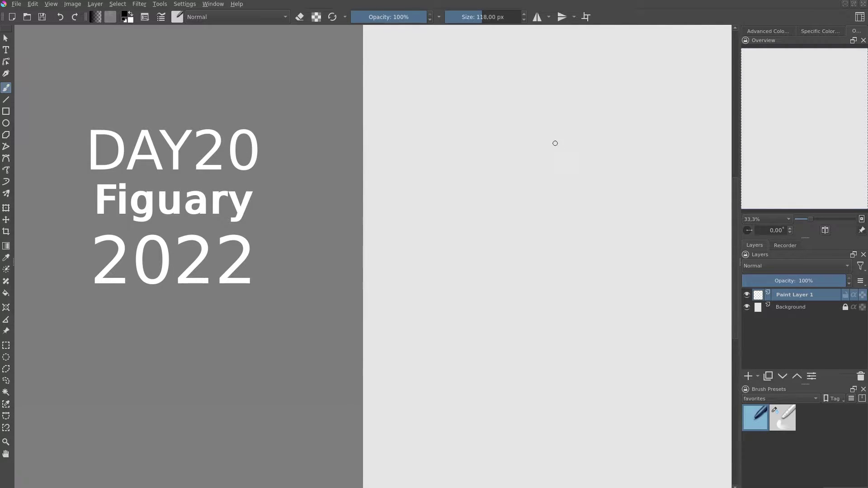
- Sketch the first figure's shoulder line, torso contours and centre line in light grey pencil
{"action": "left_click_drag", "start_coordinate": [540, 138], "coordinate": [593, 158]}
{"action": "left_click_drag", "start_coordinate": [545, 128], "coordinate": [512, 233]}
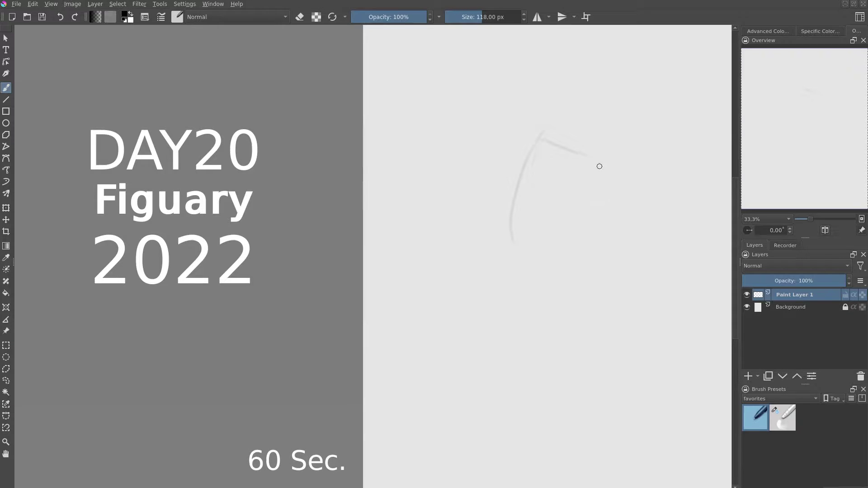
{"action": "left_click_drag", "start_coordinate": [604, 159], "coordinate": [568, 260]}
{"action": "left_click_drag", "start_coordinate": [553, 189], "coordinate": [548, 214]}
{"action": "left_click_drag", "start_coordinate": [566, 144], "coordinate": [520, 287]}
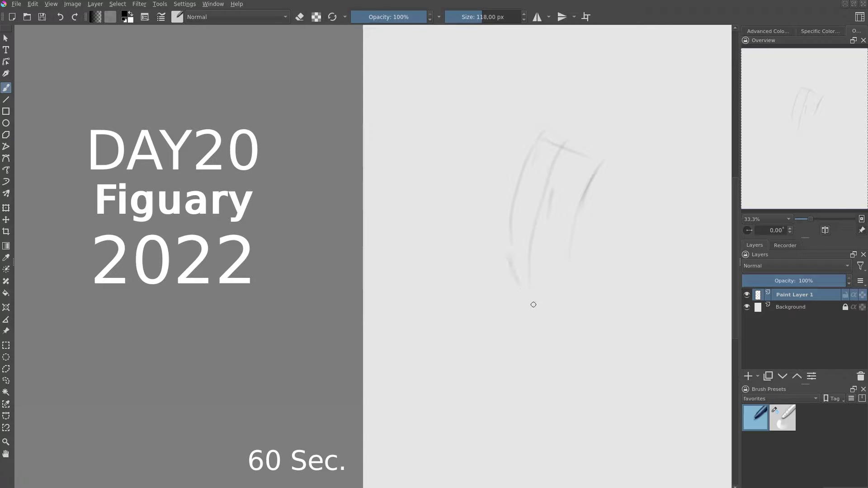
{"action": "left_click_drag", "start_coordinate": [572, 233], "coordinate": [597, 298]}
- Rough in the hips, front thigh, standing leg and second leg, strengthening the left contour
{"action": "mouse_move", "coordinate": [513, 276]}
{"action": "left_mouse_down"}
{"action": "mouse_move", "coordinate": [572, 250]}
{"action": "mouse_move", "coordinate": [506, 347]}
{"action": "mouse_move", "coordinate": [530, 467]}
{"action": "left_mouse_up"}
{"action": "left_click_drag", "start_coordinate": [577, 295], "coordinate": [548, 337]}
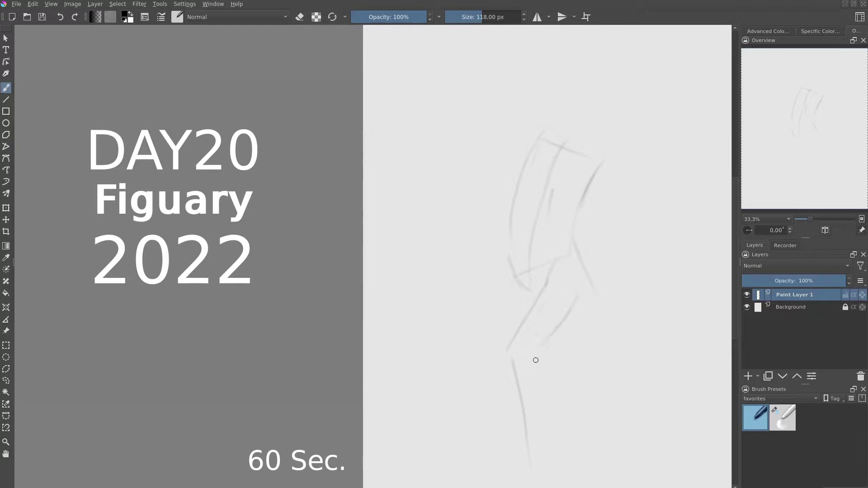
{"action": "left_click_drag", "start_coordinate": [537, 368], "coordinate": [539, 462]}
{"action": "left_click_drag", "start_coordinate": [511, 272], "coordinate": [523, 322]}
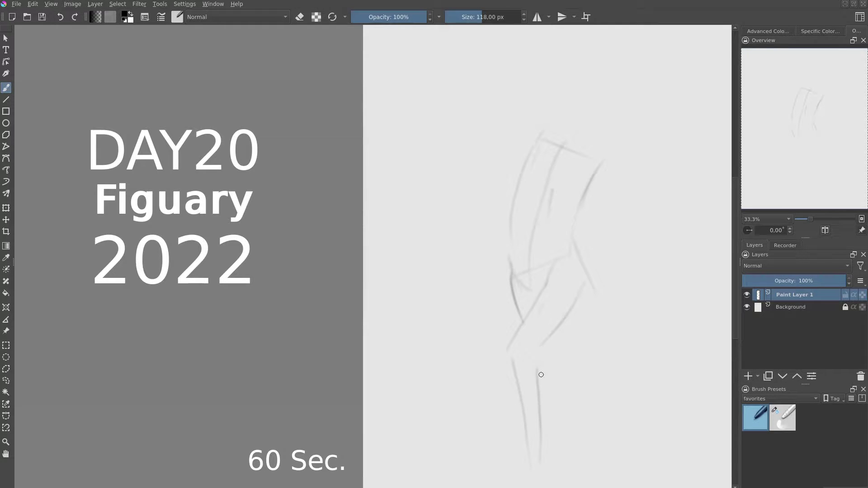
{"action": "left_click_drag", "start_coordinate": [552, 337], "coordinate": [577, 435]}
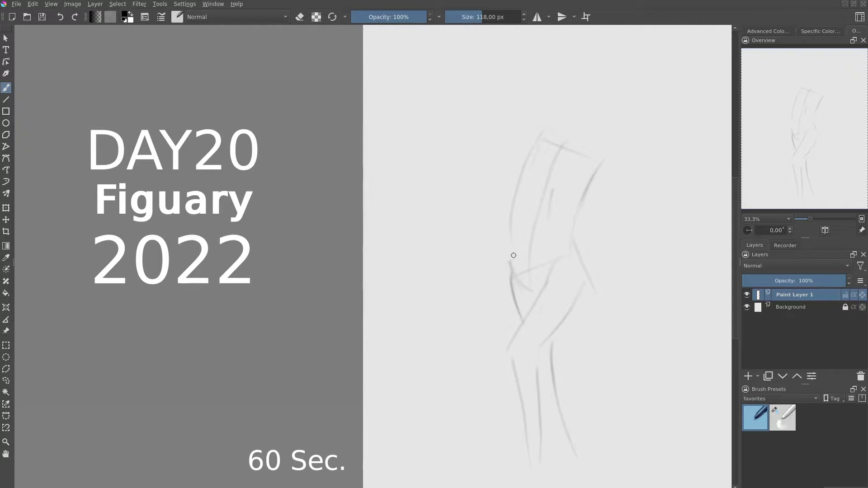
{"action": "mouse_move", "coordinate": [516, 188]}
{"action": "left_mouse_down"}
{"action": "mouse_move", "coordinate": [517, 270]}
{"action": "mouse_move", "coordinate": [509, 231]}
{"action": "mouse_move", "coordinate": [531, 285]}
{"action": "left_mouse_up"}
- Add the rib cage arc, shoulders and the right arm reaching down and outward
{"action": "left_click_drag", "start_coordinate": [534, 186], "coordinate": [568, 205]}
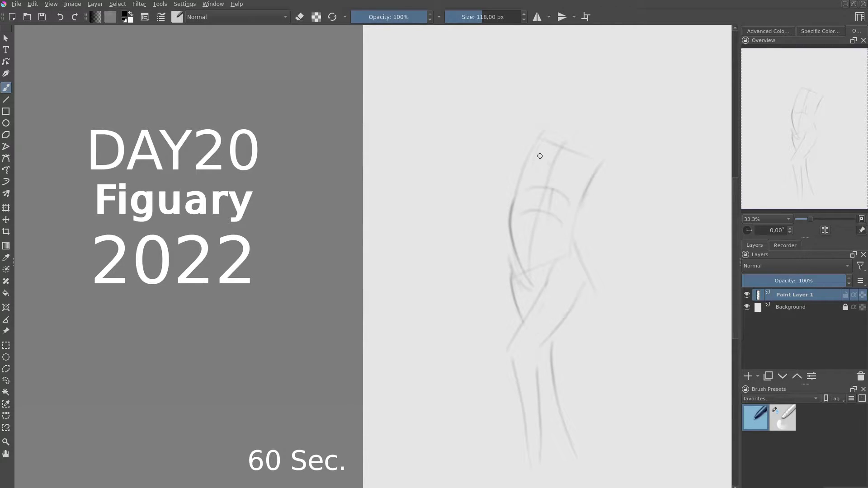
{"action": "left_click_drag", "start_coordinate": [544, 147], "coordinate": [565, 156]}
{"action": "left_click_drag", "start_coordinate": [587, 184], "coordinate": [577, 208]}
{"action": "left_click_drag", "start_coordinate": [572, 151], "coordinate": [600, 163]}
{"action": "left_click_drag", "start_coordinate": [590, 209], "coordinate": [595, 252]}
{"action": "left_click_drag", "start_coordinate": [601, 163], "coordinate": [590, 193]}
{"action": "left_click_drag", "start_coordinate": [589, 225], "coordinate": [634, 279]}
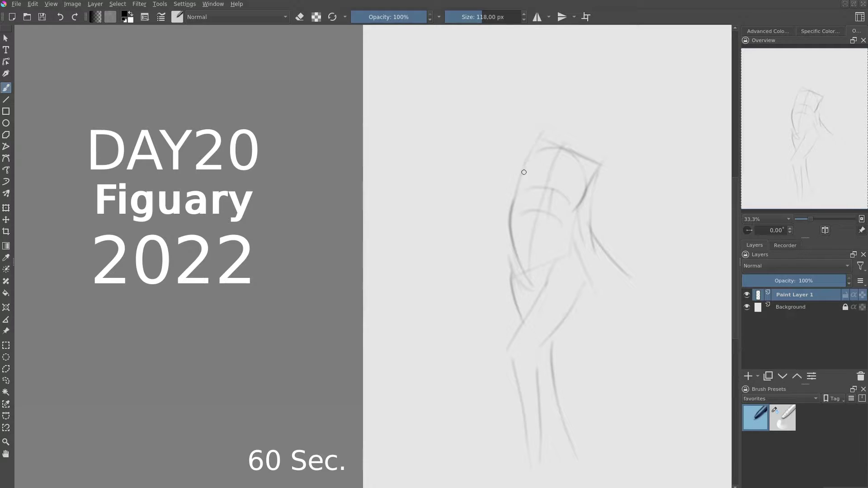
- Draw a long sweeping shoulder line, undoing and redrawing it once
{"action": "left_click_drag", "start_coordinate": [526, 173], "coordinate": [653, 183]}
{"action": "left_click_drag", "start_coordinate": [545, 151], "coordinate": [649, 180]}
{"action": "key", "text": "ctrl+z"}
{"action": "left_click_drag", "start_coordinate": [540, 147], "coordinate": [651, 190]}
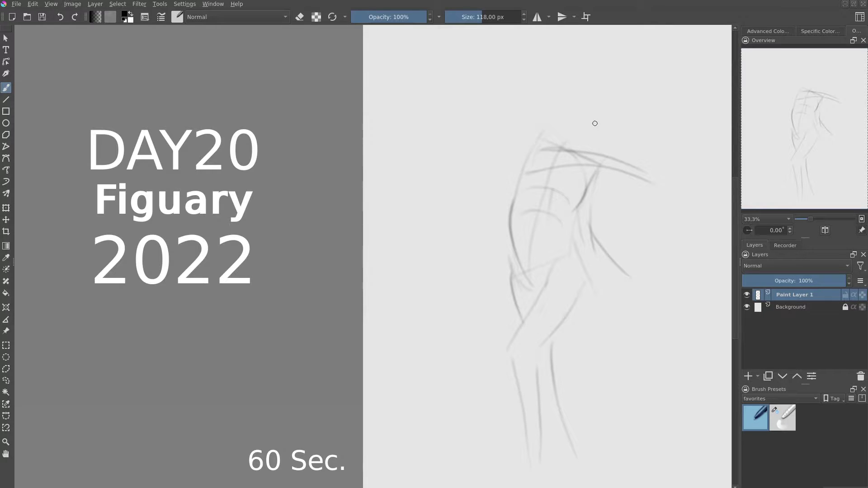
- Sketch the head and darken the torso contours, redoing one too-dark stroke more lightly
{"action": "left_click_drag", "start_coordinate": [612, 128], "coordinate": [606, 156]}
{"action": "mouse_move", "coordinate": [586, 114]}
{"action": "left_mouse_down"}
{"action": "mouse_move", "coordinate": [575, 154]}
{"action": "mouse_move", "coordinate": [536, 154]}
{"action": "mouse_move", "coordinate": [520, 197]}
{"action": "left_mouse_up"}
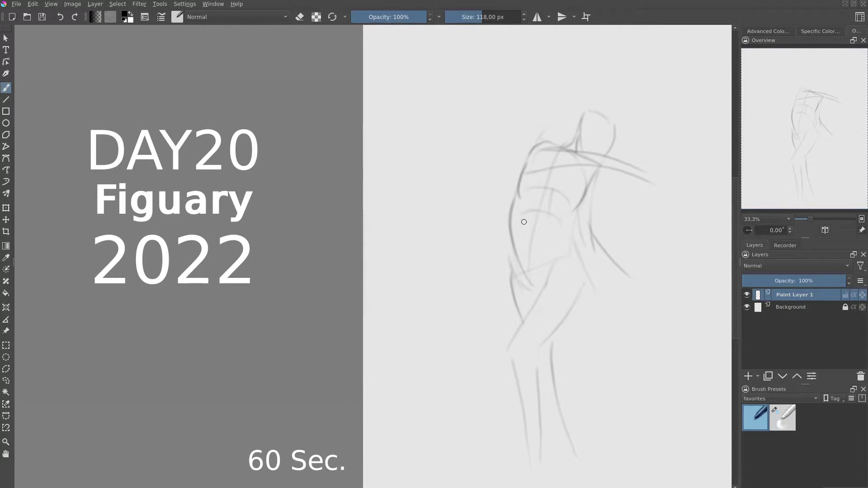
{"action": "left_click_drag", "start_coordinate": [520, 189], "coordinate": [515, 229]}
{"action": "left_click_drag", "start_coordinate": [578, 206], "coordinate": [563, 246]}
{"action": "left_click_drag", "start_coordinate": [563, 242], "coordinate": [546, 283]}
{"action": "key", "text": "ctrl+z"}
{"action": "left_click_drag", "start_coordinate": [559, 244], "coordinate": [544, 276]}
- Arc the hip line, firm up the torso-to-hip line and add the thigh angling down-left
{"action": "left_click_drag", "start_coordinate": [549, 269], "coordinate": [581, 278]}
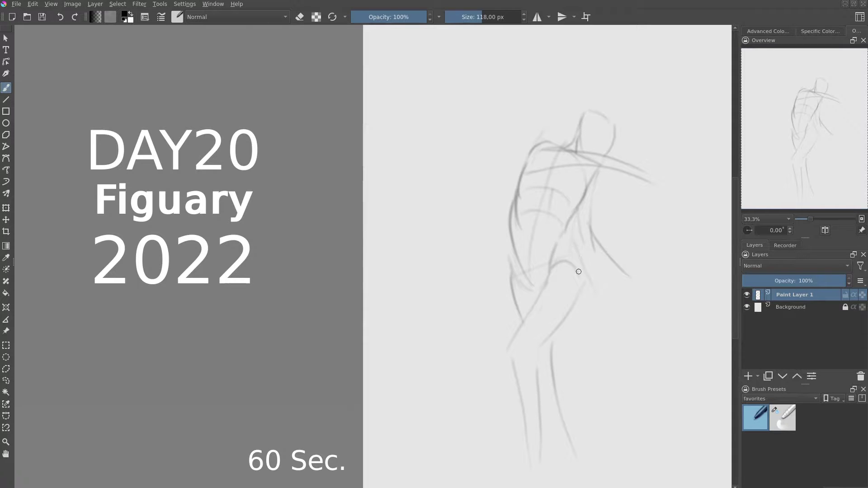
{"action": "left_click_drag", "start_coordinate": [568, 241], "coordinate": [575, 282]}
{"action": "key", "text": "ctrl+z"}
{"action": "mouse_move", "coordinate": [567, 238]}
{"action": "left_mouse_down"}
{"action": "mouse_move", "coordinate": [584, 275]}
{"action": "mouse_move", "coordinate": [530, 347]}
{"action": "left_mouse_up"}
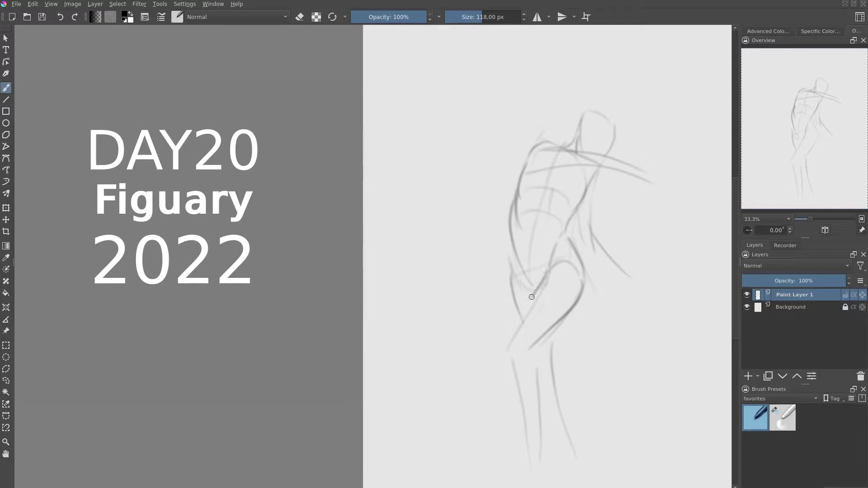
{"action": "left_click_drag", "start_coordinate": [549, 269], "coordinate": [505, 351]}
- On new Paint Layer 2, sketch a back-view figure's shoulder curve, hip lines and torso contours
{"action": "key", "text": "Insert"}
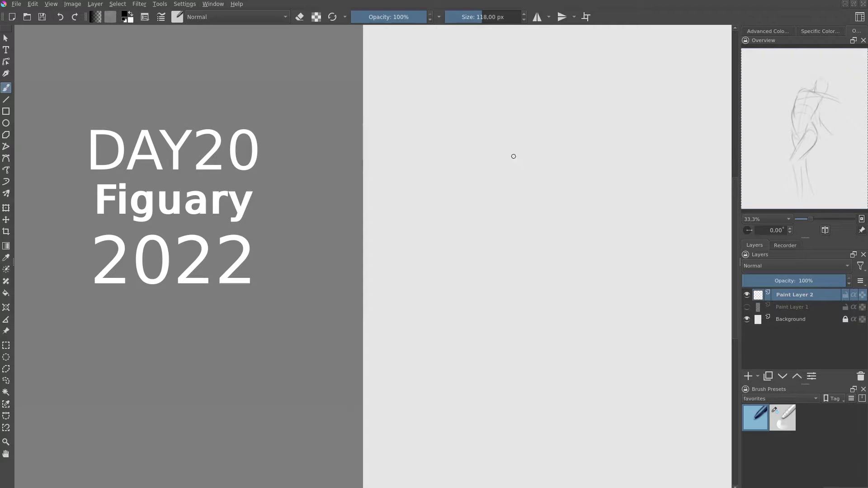
{"action": "mouse_move", "coordinate": [493, 164]}
{"action": "left_mouse_down"}
{"action": "mouse_move", "coordinate": [561, 131]}
{"action": "mouse_move", "coordinate": [520, 291]}
{"action": "left_mouse_up"}
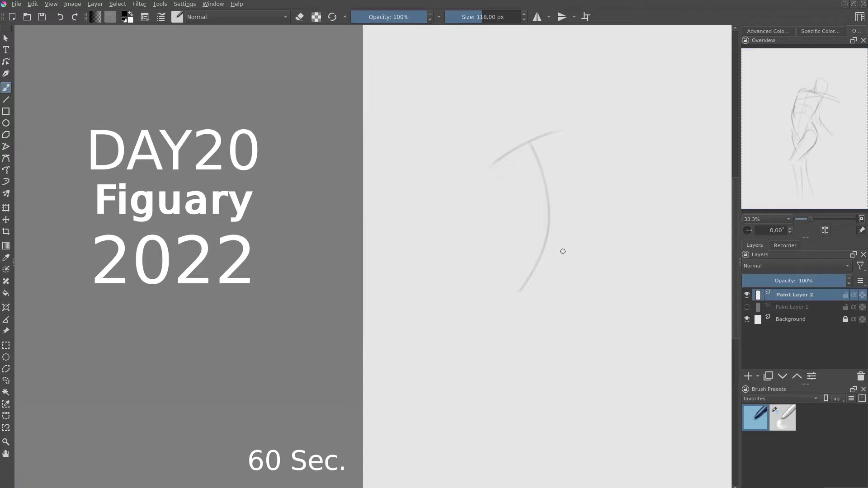
{"action": "left_click_drag", "start_coordinate": [495, 253], "coordinate": [578, 263]}
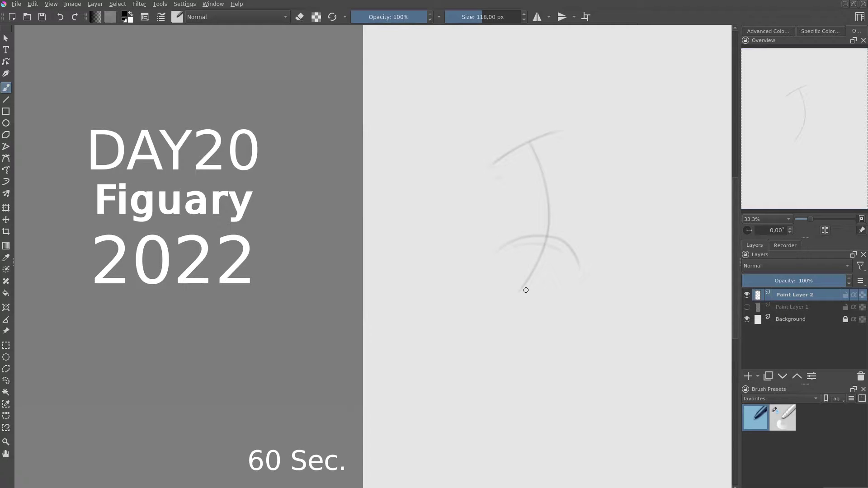
{"action": "left_click_drag", "start_coordinate": [507, 289], "coordinate": [557, 297]}
{"action": "left_click_drag", "start_coordinate": [493, 175], "coordinate": [518, 226]}
{"action": "left_click_drag", "start_coordinate": [543, 135], "coordinate": [574, 237]}
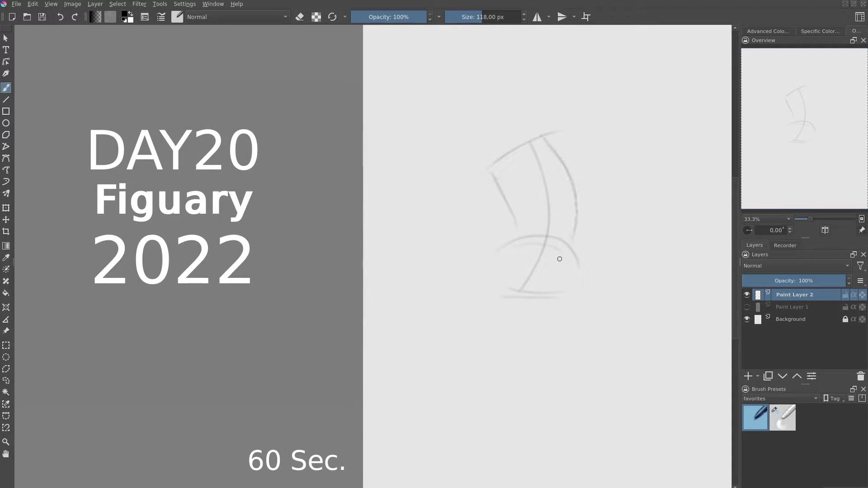
{"action": "left_click_drag", "start_coordinate": [544, 134], "coordinate": [572, 239]}
- Shape the rounded hips and draw the legs down to the foot, including the knee
{"action": "mouse_move", "coordinate": [498, 161]}
{"action": "left_mouse_down"}
{"action": "mouse_move", "coordinate": [518, 212]}
{"action": "mouse_move", "coordinate": [505, 254]}
{"action": "mouse_move", "coordinate": [521, 238]}
{"action": "mouse_move", "coordinate": [520, 296]}
{"action": "left_mouse_up"}
{"action": "mouse_move", "coordinate": [504, 265]}
{"action": "left_mouse_down"}
{"action": "mouse_move", "coordinate": [513, 302]}
{"action": "mouse_move", "coordinate": [570, 299]}
{"action": "mouse_move", "coordinate": [528, 388]}
{"action": "left_mouse_up"}
{"action": "mouse_move", "coordinate": [528, 301]}
{"action": "left_mouse_down"}
{"action": "mouse_move", "coordinate": [516, 369]}
{"action": "mouse_move", "coordinate": [541, 382]}
{"action": "left_mouse_up"}
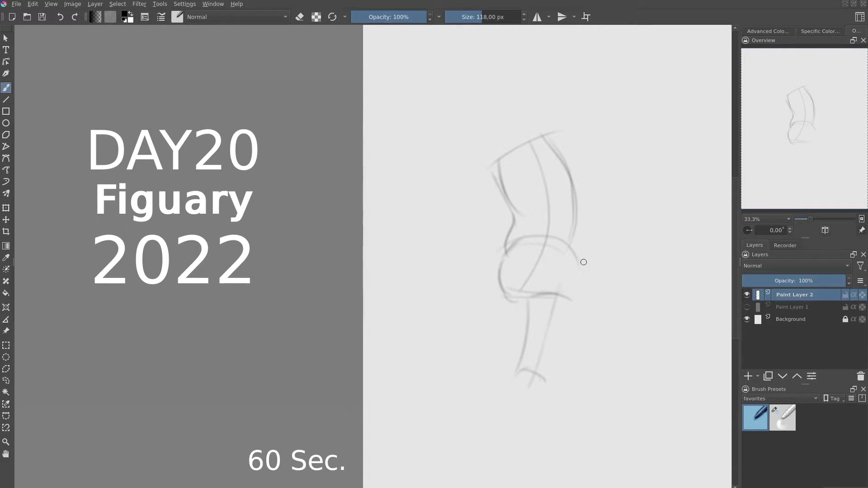
{"action": "left_click_drag", "start_coordinate": [580, 272], "coordinate": [519, 432]}
{"action": "left_click_drag", "start_coordinate": [544, 380], "coordinate": [509, 466]}
{"action": "mouse_move", "coordinate": [507, 413]}
{"action": "left_mouse_down"}
{"action": "mouse_move", "coordinate": [495, 467]}
{"action": "mouse_move", "coordinate": [533, 454]}
{"action": "left_mouse_up"}
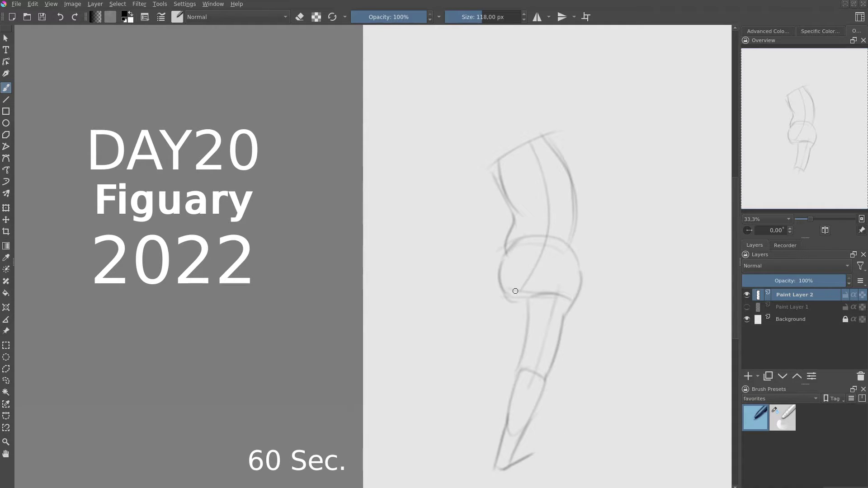
{"action": "mouse_move", "coordinate": [502, 295]}
{"action": "left_mouse_down"}
{"action": "mouse_move", "coordinate": [515, 346]}
{"action": "mouse_move", "coordinate": [527, 323]}
{"action": "mouse_move", "coordinate": [517, 363]}
{"action": "left_mouse_up"}
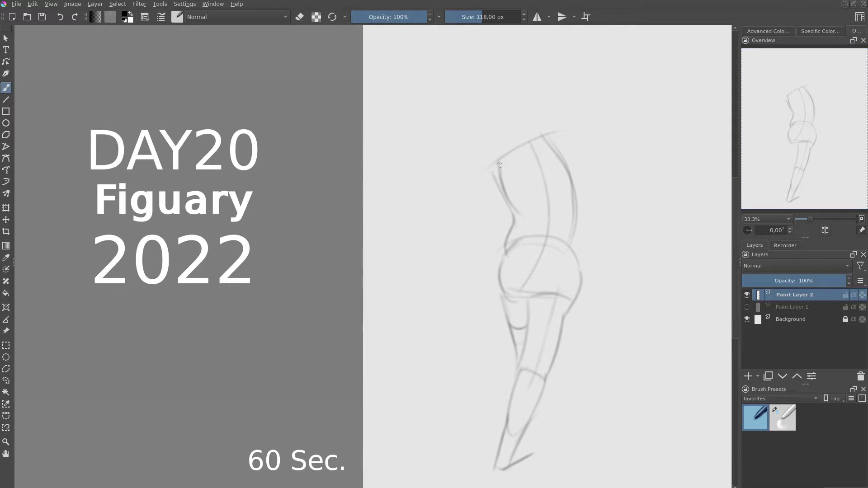
- Refine the back contour, add the arm reaching down-left, the shoulder curve and the head
{"action": "left_click_drag", "start_coordinate": [484, 164], "coordinate": [486, 236]}
{"action": "mouse_move", "coordinate": [510, 172]}
{"action": "left_mouse_down"}
{"action": "mouse_move", "coordinate": [503, 237]}
{"action": "mouse_move", "coordinate": [424, 278]}
{"action": "left_mouse_up"}
{"action": "left_click_drag", "start_coordinate": [487, 229], "coordinate": [428, 276]}
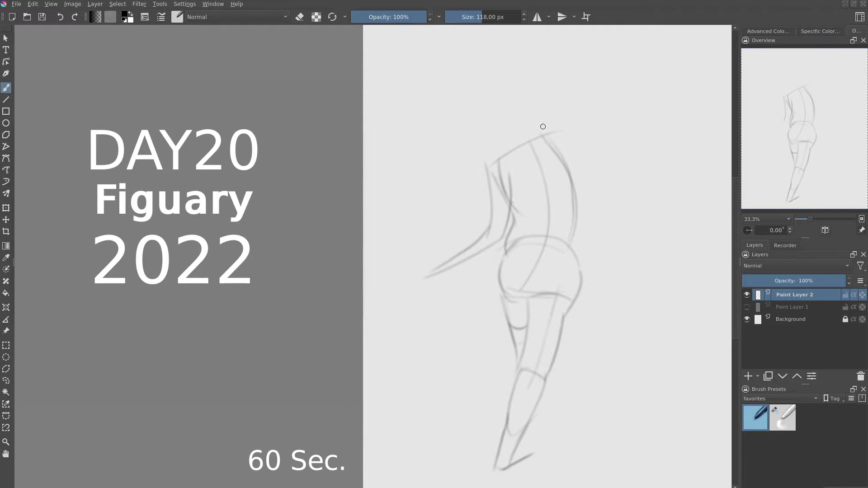
{"action": "mouse_move", "coordinate": [544, 134]}
{"action": "left_mouse_down"}
{"action": "mouse_move", "coordinate": [559, 151]}
{"action": "mouse_move", "coordinate": [484, 151]}
{"action": "mouse_move", "coordinate": [450, 192]}
{"action": "left_mouse_up"}
{"action": "mouse_move", "coordinate": [515, 122]}
{"action": "left_mouse_down"}
{"action": "mouse_move", "coordinate": [491, 138]}
{"action": "mouse_move", "coordinate": [475, 120]}
{"action": "mouse_move", "coordinate": [511, 118]}
{"action": "mouse_move", "coordinate": [530, 145]}
{"action": "mouse_move", "coordinate": [548, 227]}
{"action": "mouse_move", "coordinate": [540, 256]}
{"action": "mouse_move", "coordinate": [561, 245]}
{"action": "mouse_move", "coordinate": [533, 300]}
{"action": "left_mouse_up"}
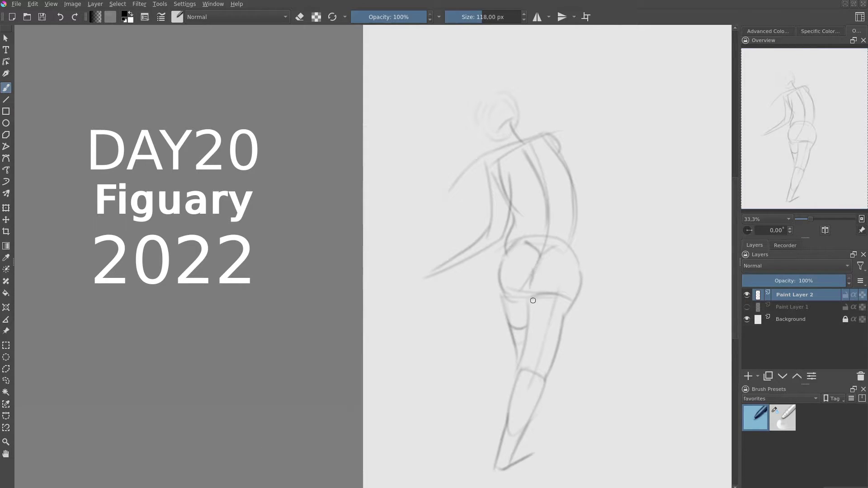
- Hide the second sketch and, on new Paint Layer 3, draw the spine, shoulders, waist and front leg
{"action": "key", "text": "ctrl+h"}
{"action": "key", "text": "Insert"}
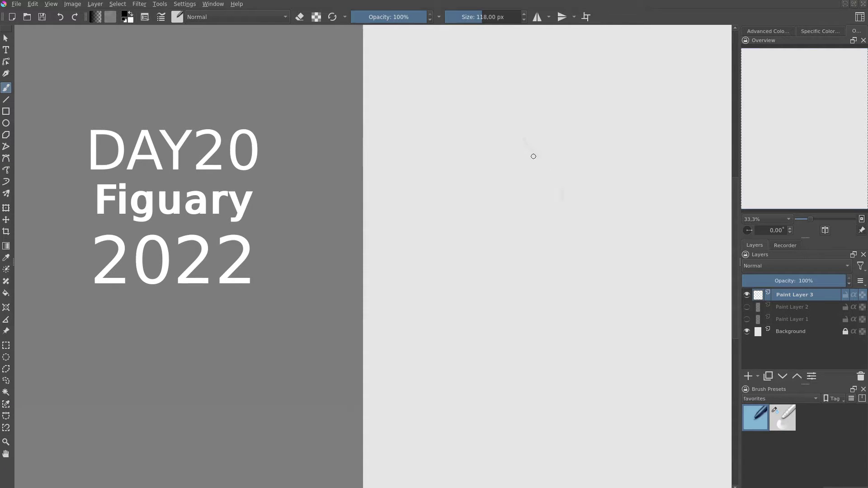
{"action": "mouse_move", "coordinate": [524, 138]}
{"action": "left_mouse_down"}
{"action": "mouse_move", "coordinate": [560, 204]}
{"action": "mouse_move", "coordinate": [557, 284]}
{"action": "left_mouse_up"}
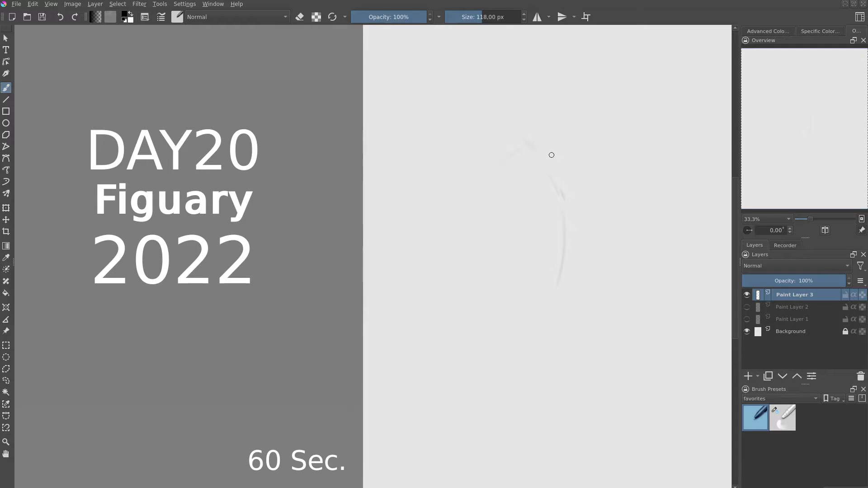
{"action": "left_click_drag", "start_coordinate": [497, 168], "coordinate": [561, 139]}
{"action": "left_click_drag", "start_coordinate": [524, 247], "coordinate": [554, 282]}
{"action": "mouse_move", "coordinate": [578, 244]}
{"action": "left_mouse_down"}
{"action": "mouse_move", "coordinate": [523, 386]}
{"action": "mouse_move", "coordinate": [515, 443]}
{"action": "left_mouse_up"}
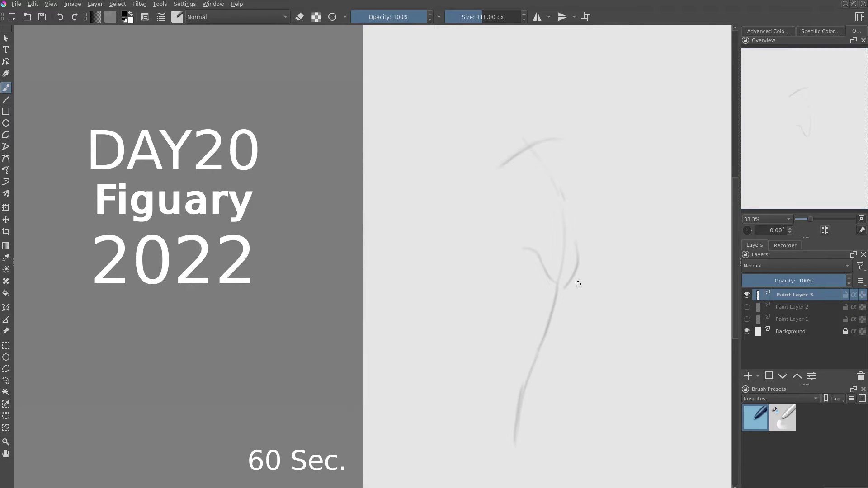
- Add the second leg, darken the shoulder arc and sketch the knee and lower leg
{"action": "left_click_drag", "start_coordinate": [575, 274], "coordinate": [588, 295]}
{"action": "mouse_move", "coordinate": [584, 262]}
{"action": "left_mouse_down"}
{"action": "mouse_move", "coordinate": [631, 322]}
{"action": "mouse_move", "coordinate": [590, 439]}
{"action": "left_mouse_up"}
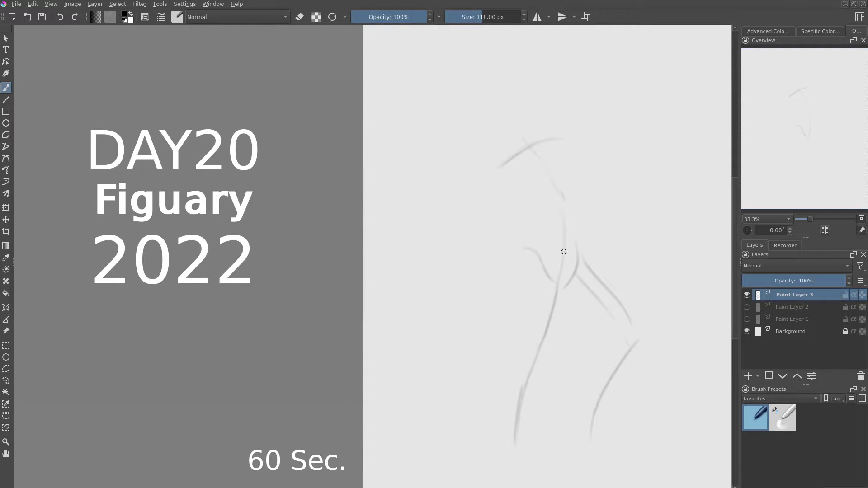
{"action": "mouse_move", "coordinate": [498, 168]}
{"action": "left_mouse_down"}
{"action": "mouse_move", "coordinate": [528, 142]}
{"action": "mouse_move", "coordinate": [576, 185]}
{"action": "mouse_move", "coordinate": [585, 232]}
{"action": "mouse_move", "coordinate": [578, 252]}
{"action": "left_mouse_up"}
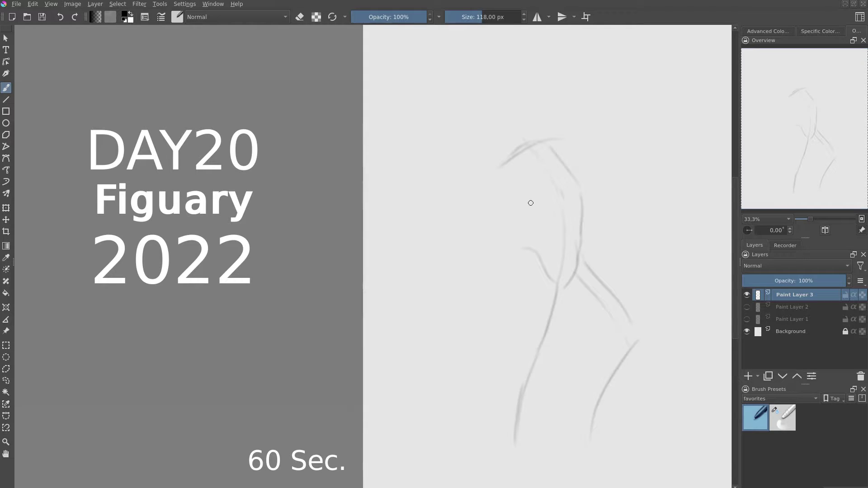
{"action": "mouse_move", "coordinate": [508, 168]}
{"action": "left_mouse_down"}
{"action": "mouse_move", "coordinate": [534, 216]}
{"action": "mouse_move", "coordinate": [511, 286]}
{"action": "mouse_move", "coordinate": [509, 365]}
{"action": "mouse_move", "coordinate": [531, 371]}
{"action": "mouse_move", "coordinate": [543, 340]}
{"action": "left_mouse_up"}
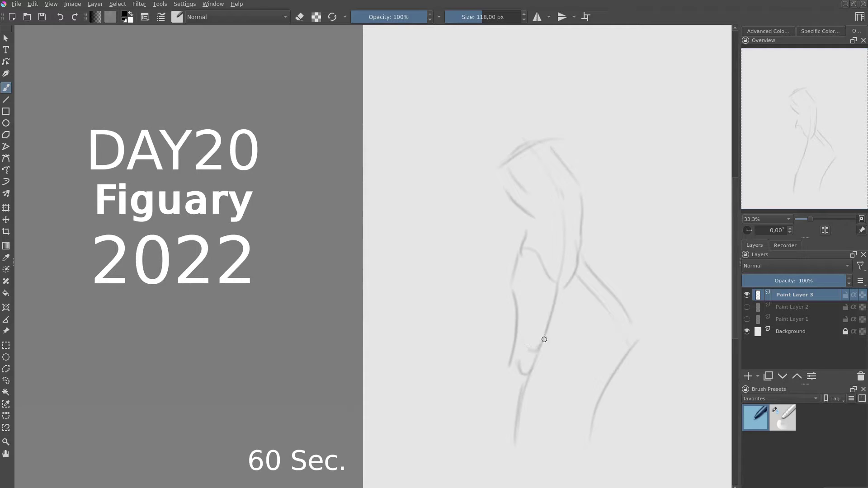
{"action": "left_click_drag", "start_coordinate": [563, 282], "coordinate": [539, 357]}
- Sketch the arms, rough in the head with a raised arm above it, and reinforce the torso
{"action": "left_click_drag", "start_coordinate": [504, 156], "coordinate": [481, 217]}
{"action": "mouse_move", "coordinate": [510, 190]}
{"action": "left_mouse_down"}
{"action": "mouse_move", "coordinate": [492, 222]}
{"action": "mouse_move", "coordinate": [523, 254]}
{"action": "left_mouse_up"}
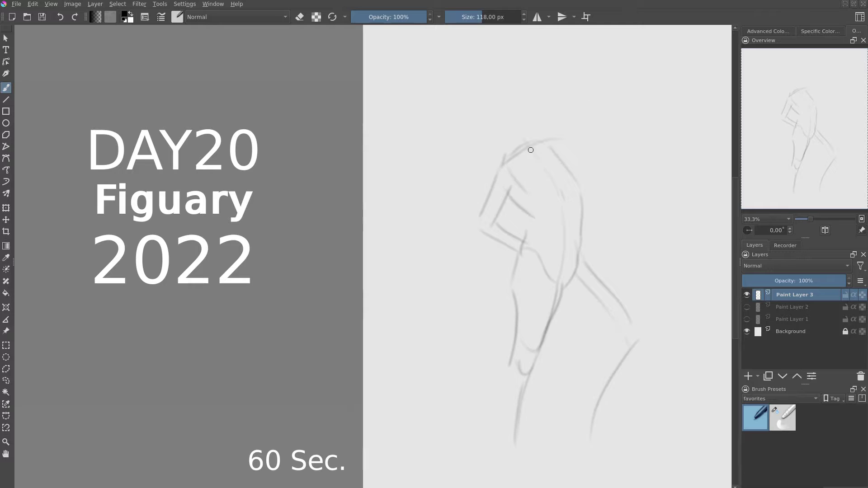
{"action": "mouse_move", "coordinate": [534, 147]}
{"action": "left_mouse_down"}
{"action": "mouse_move", "coordinate": [588, 108]}
{"action": "mouse_move", "coordinate": [562, 157]}
{"action": "left_mouse_up"}
{"action": "mouse_move", "coordinate": [534, 131]}
{"action": "left_mouse_down"}
{"action": "mouse_move", "coordinate": [537, 112]}
{"action": "mouse_move", "coordinate": [588, 107]}
{"action": "left_mouse_up"}
{"action": "left_click_drag", "start_coordinate": [541, 123], "coordinate": [577, 121]}
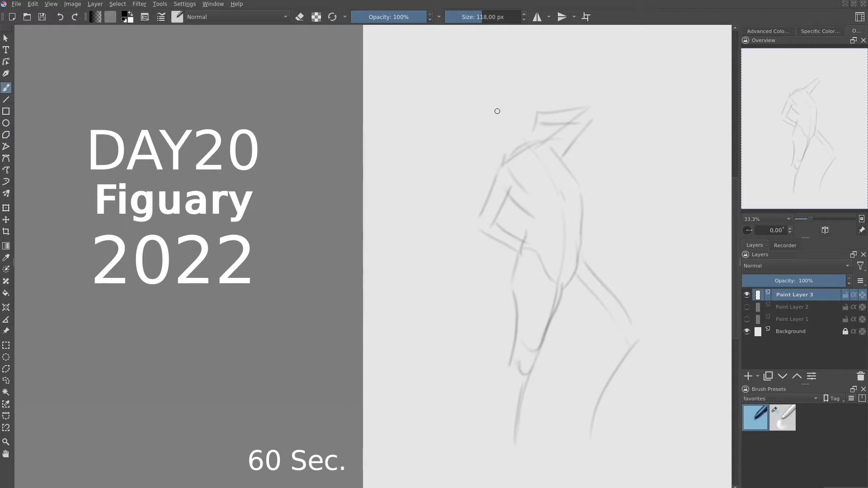
{"action": "mouse_move", "coordinate": [478, 121]}
{"action": "left_mouse_down"}
{"action": "mouse_move", "coordinate": [503, 102]}
{"action": "mouse_move", "coordinate": [504, 153]}
{"action": "left_mouse_up"}
{"action": "mouse_move", "coordinate": [506, 105]}
{"action": "left_mouse_down"}
{"action": "mouse_move", "coordinate": [511, 149]}
{"action": "mouse_move", "coordinate": [531, 144]}
{"action": "mouse_move", "coordinate": [518, 151]}
{"action": "mouse_move", "coordinate": [559, 199]}
{"action": "mouse_move", "coordinate": [566, 255]}
{"action": "left_mouse_up"}
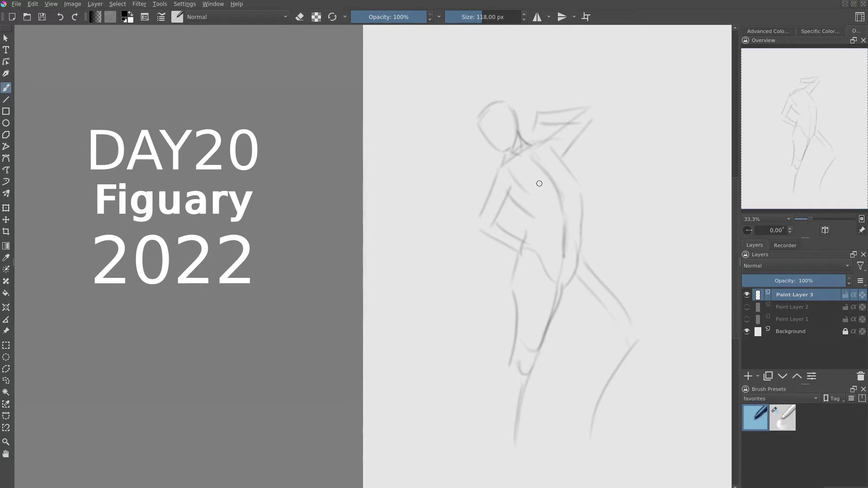
{"action": "left_click_drag", "start_coordinate": [529, 213], "coordinate": [520, 251]}
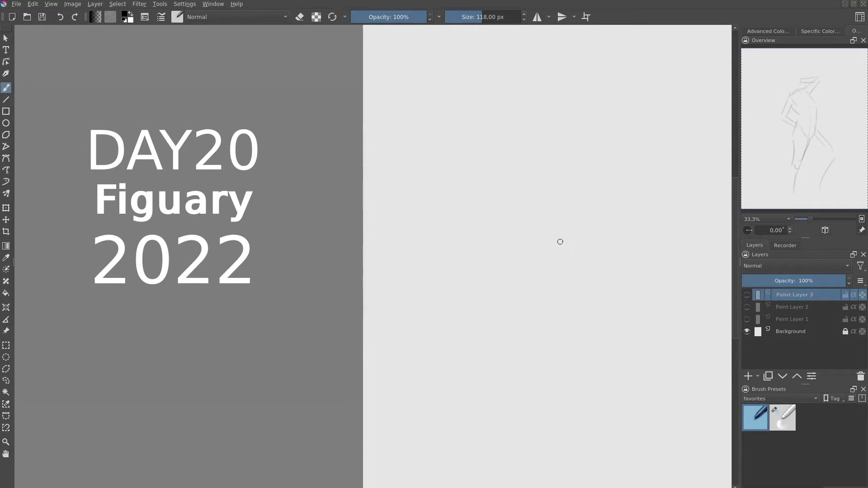
- Start the fourth figure with the back curve, right side contour and lower-left leg lines
{"action": "mouse_move", "coordinate": [566, 117]}
{"action": "left_mouse_down"}
{"action": "mouse_move", "coordinate": [573, 138]}
{"action": "mouse_move", "coordinate": [591, 151]}
{"action": "mouse_move", "coordinate": [552, 213]}
{"action": "mouse_move", "coordinate": [553, 237]}
{"action": "mouse_move", "coordinate": [558, 232]}
{"action": "mouse_move", "coordinate": [587, 262]}
{"action": "mouse_move", "coordinate": [541, 288]}
{"action": "left_mouse_up"}
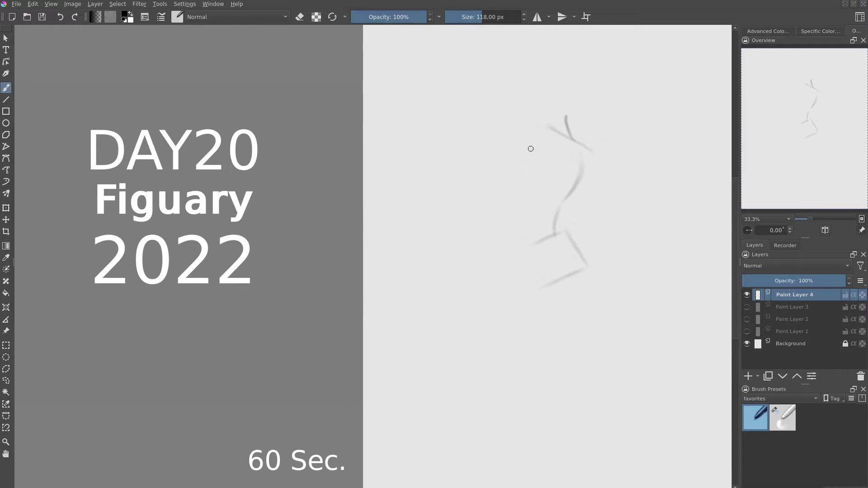
{"action": "mouse_move", "coordinate": [536, 139]}
{"action": "left_mouse_down"}
{"action": "mouse_move", "coordinate": [519, 178]}
{"action": "mouse_move", "coordinate": [517, 246]}
{"action": "left_mouse_up"}
{"action": "mouse_move", "coordinate": [597, 156]}
{"action": "left_mouse_down"}
{"action": "mouse_move", "coordinate": [556, 236]}
{"action": "mouse_move", "coordinate": [580, 281]}
{"action": "left_mouse_up"}
{"action": "mouse_move", "coordinate": [562, 243]}
{"action": "left_mouse_down"}
{"action": "mouse_move", "coordinate": [574, 265]}
{"action": "mouse_move", "coordinate": [567, 285]}
{"action": "left_mouse_up"}
{"action": "left_click_drag", "start_coordinate": [530, 238], "coordinate": [469, 331]}
{"action": "left_click_drag", "start_coordinate": [517, 267], "coordinate": [467, 333]}
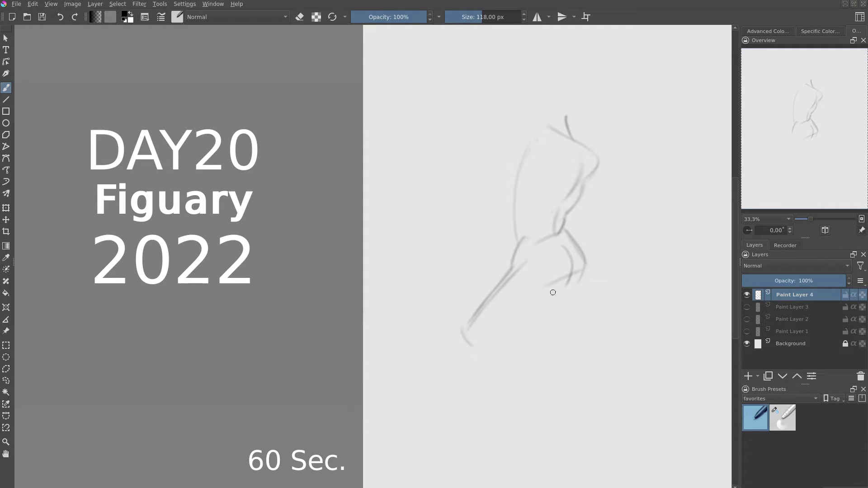
- Draw the bent lower leg, thigh and right leg contour, then strengthen the left torso
{"action": "left_click_drag", "start_coordinate": [562, 284], "coordinate": [473, 346]}
{"action": "mouse_move", "coordinate": [521, 270]}
{"action": "left_mouse_down"}
{"action": "mouse_move", "coordinate": [556, 333]}
{"action": "mouse_move", "coordinate": [583, 348]}
{"action": "left_mouse_up"}
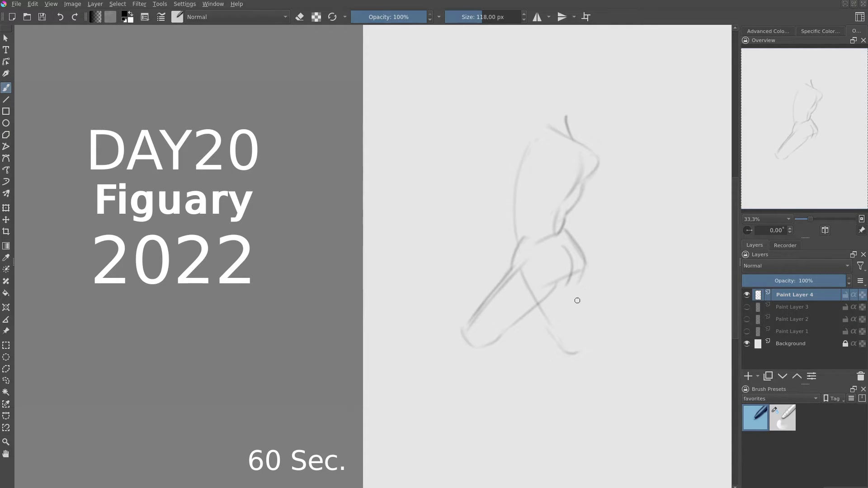
{"action": "left_click_drag", "start_coordinate": [584, 277], "coordinate": [582, 339]}
{"action": "left_click_drag", "start_coordinate": [576, 278], "coordinate": [585, 338]}
{"action": "left_click_drag", "start_coordinate": [519, 244], "coordinate": [518, 213]}
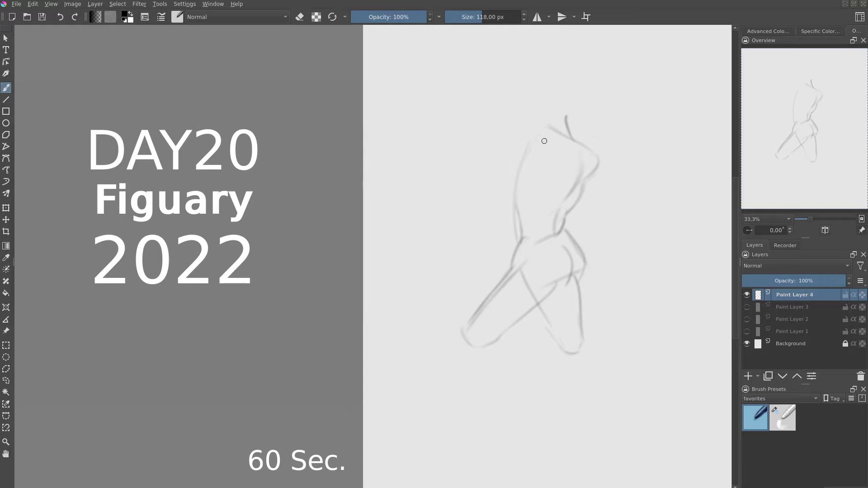
{"action": "mouse_move", "coordinate": [560, 134]}
{"action": "left_mouse_down"}
{"action": "mouse_move", "coordinate": [505, 206]}
{"action": "mouse_move", "coordinate": [518, 233]}
{"action": "left_mouse_up"}
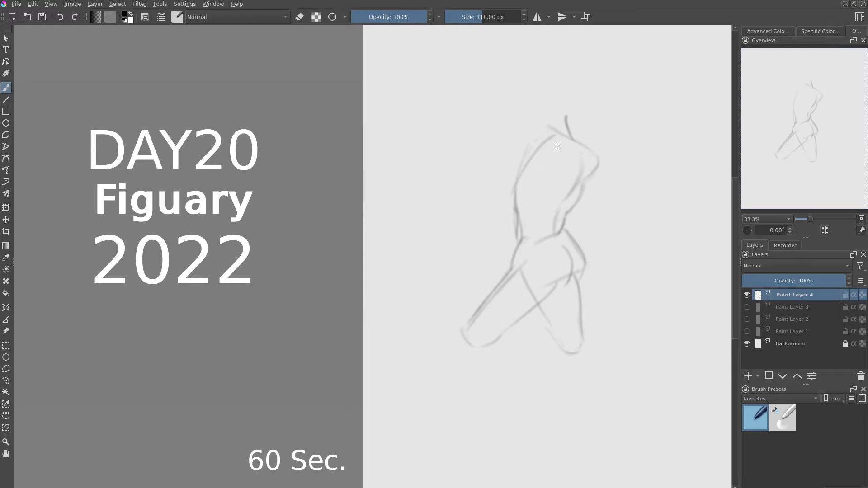
- Add the raised arm and forearm, the head and right arm, then hide Paint Layer 4
{"action": "left_click_drag", "start_coordinate": [521, 110], "coordinate": [553, 134]}
{"action": "left_click_drag", "start_coordinate": [494, 107], "coordinate": [543, 158]}
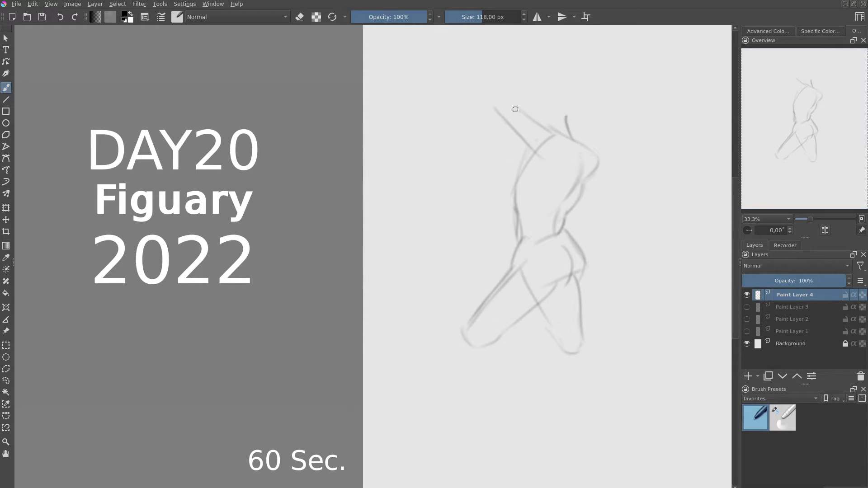
{"action": "left_click_drag", "start_coordinate": [495, 96], "coordinate": [601, 105]}
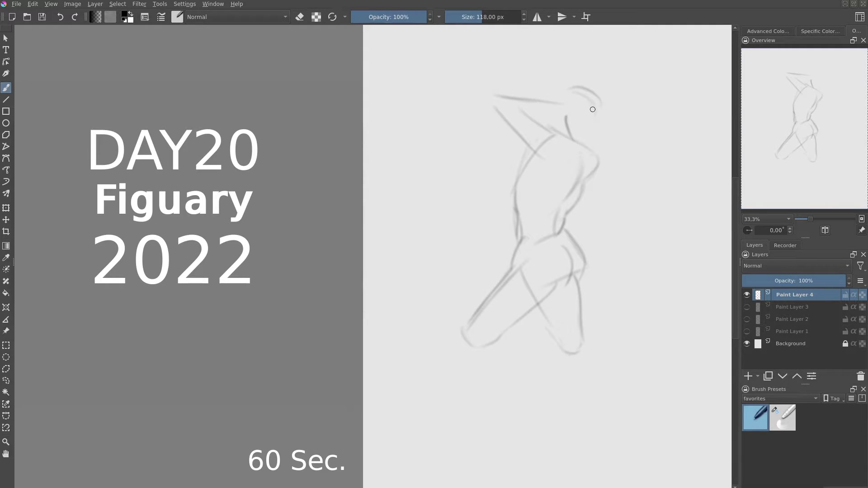
{"action": "left_click_drag", "start_coordinate": [571, 130], "coordinate": [594, 124]}
{"action": "left_click_drag", "start_coordinate": [567, 89], "coordinate": [561, 121]}
{"action": "mouse_move", "coordinate": [599, 161]}
{"action": "left_mouse_down"}
{"action": "mouse_move", "coordinate": [615, 190]}
{"action": "mouse_move", "coordinate": [571, 236]}
{"action": "left_mouse_up"}
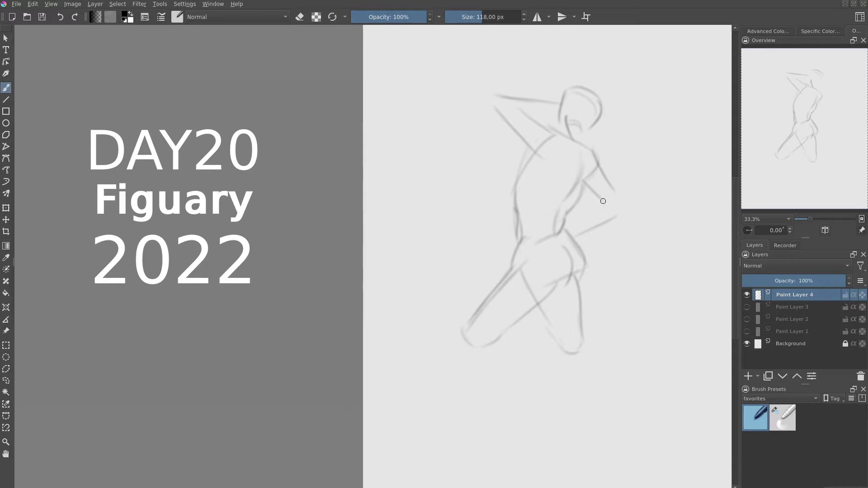
{"action": "left_click_drag", "start_coordinate": [605, 201], "coordinate": [569, 226]}
{"action": "key", "text": "ctrl+h"}
- On new Paint Layer 5, draw the seated pose's first S-curve and the hip arcs
{"action": "key", "text": "Insert"}
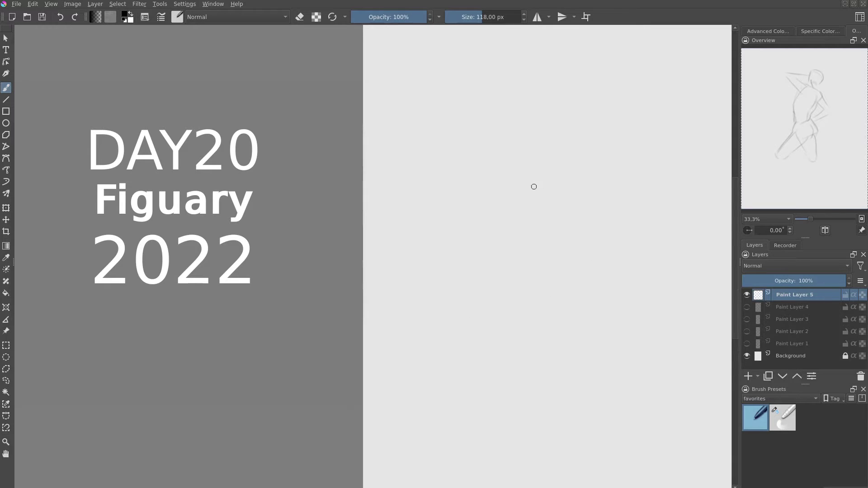
{"action": "mouse_move", "coordinate": [481, 175]}
{"action": "left_mouse_down"}
{"action": "mouse_move", "coordinate": [529, 266]}
{"action": "mouse_move", "coordinate": [601, 335]}
{"action": "left_mouse_up"}
{"action": "left_click_drag", "start_coordinate": [581, 299], "coordinate": [545, 339]}
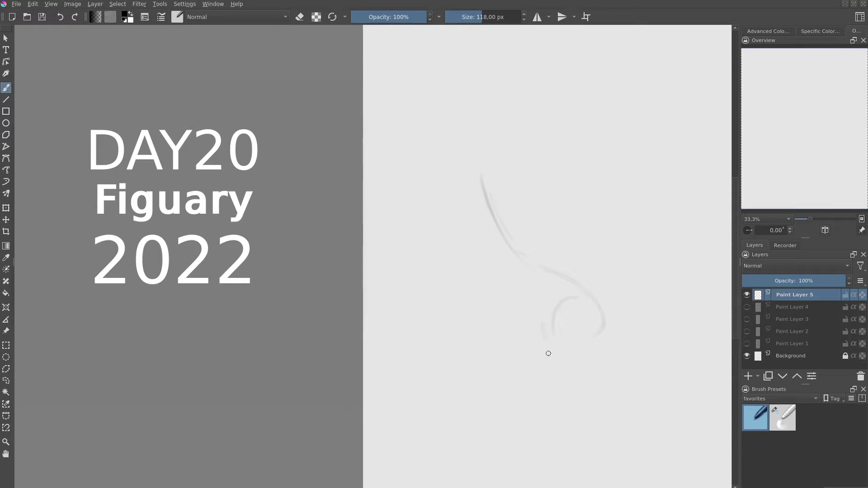
{"action": "left_click_drag", "start_coordinate": [588, 312], "coordinate": [621, 291]}
{"action": "mouse_move", "coordinate": [578, 238]}
{"action": "left_mouse_down"}
{"action": "mouse_move", "coordinate": [615, 255]}
{"action": "mouse_move", "coordinate": [539, 314]}
{"action": "left_mouse_up"}
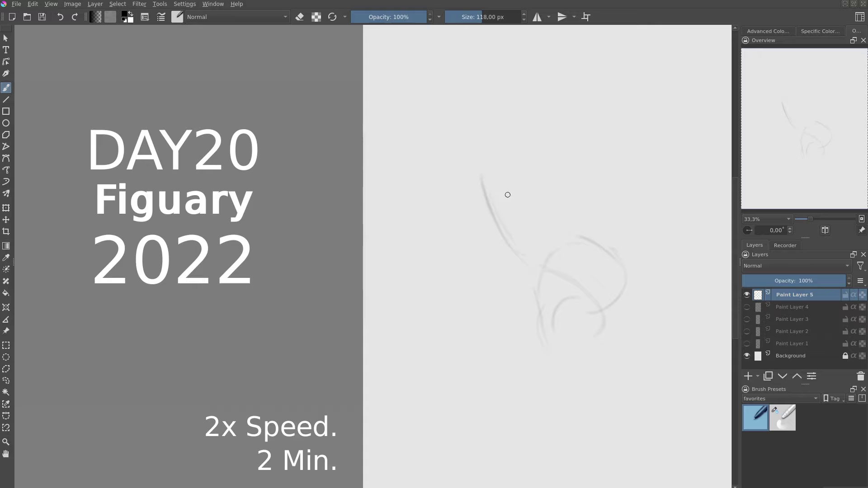
- Sketch the shoulder and arm lines and sweep long curves down the back
{"action": "left_click_drag", "start_coordinate": [453, 195], "coordinate": [513, 203]}
{"action": "mouse_move", "coordinate": [481, 176]}
{"action": "left_mouse_down"}
{"action": "mouse_move", "coordinate": [532, 193]}
{"action": "mouse_move", "coordinate": [572, 237]}
{"action": "left_mouse_up"}
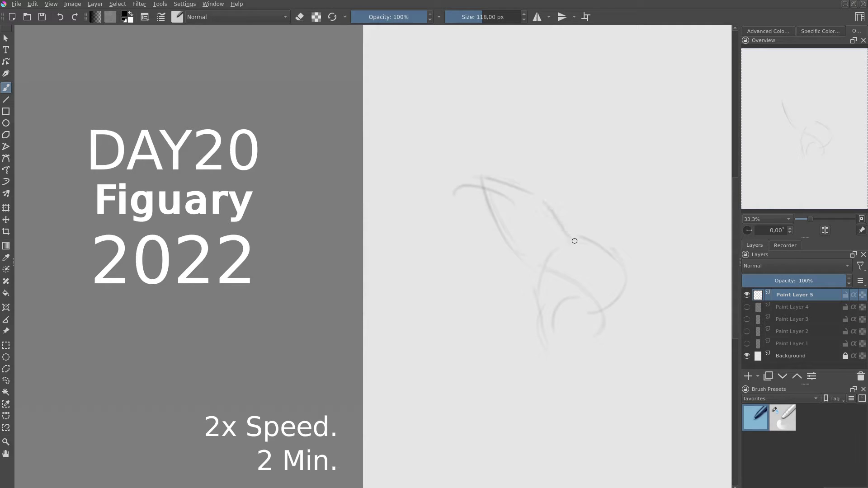
{"action": "left_click_drag", "start_coordinate": [527, 201], "coordinate": [512, 293]}
{"action": "left_click_drag", "start_coordinate": [508, 204], "coordinate": [477, 349]}
{"action": "left_click_drag", "start_coordinate": [530, 218], "coordinate": [486, 368]}
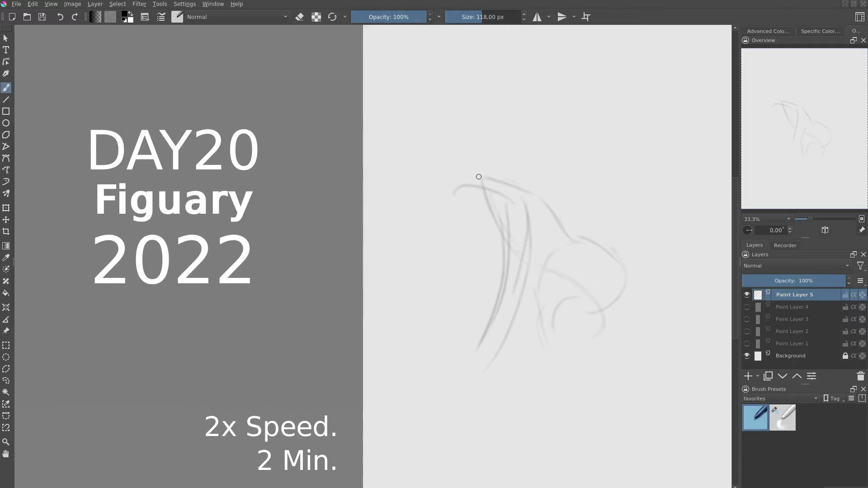
{"action": "left_click_drag", "start_coordinate": [473, 188], "coordinate": [466, 323]}
{"action": "mouse_move", "coordinate": [473, 174]}
{"action": "left_mouse_down"}
{"action": "mouse_move", "coordinate": [499, 192]}
{"action": "mouse_move", "coordinate": [499, 241]}
{"action": "left_mouse_up"}
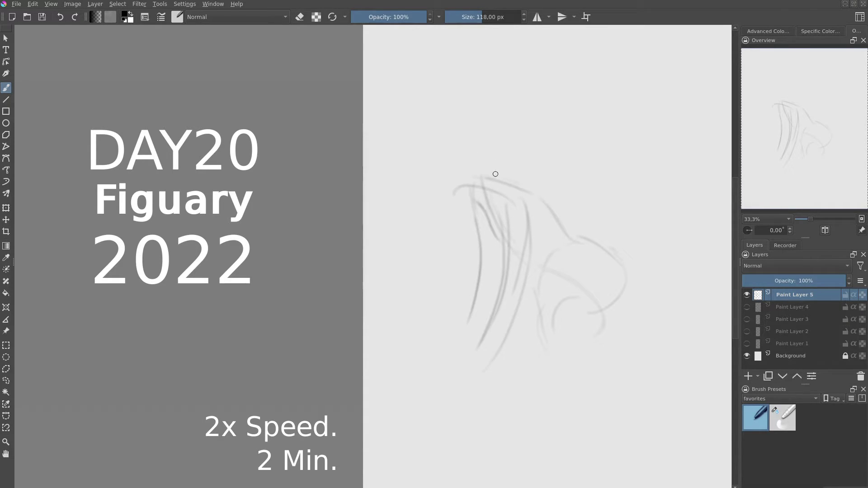
{"action": "left_click_drag", "start_coordinate": [498, 178], "coordinate": [510, 186]}
- Circle in the head and neck, then reinforce the back and lower leg strokes
{"action": "left_click_drag", "start_coordinate": [492, 157], "coordinate": [474, 170]}
{"action": "left_click_drag", "start_coordinate": [469, 132], "coordinate": [478, 185]}
{"action": "left_click_drag", "start_coordinate": [455, 146], "coordinate": [476, 188]}
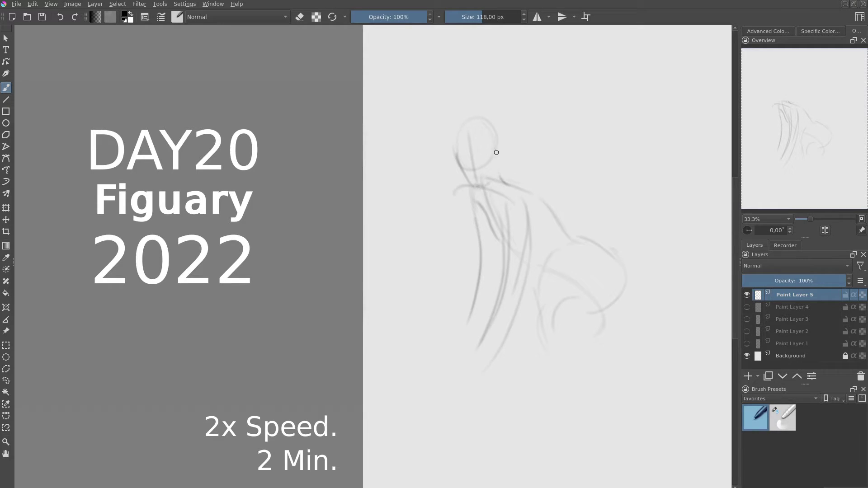
{"action": "mouse_move", "coordinate": [497, 131]}
{"action": "left_mouse_down"}
{"action": "mouse_move", "coordinate": [501, 168]}
{"action": "mouse_move", "coordinate": [476, 188]}
{"action": "mouse_move", "coordinate": [530, 192]}
{"action": "mouse_move", "coordinate": [494, 213]}
{"action": "mouse_move", "coordinate": [502, 279]}
{"action": "left_mouse_up"}
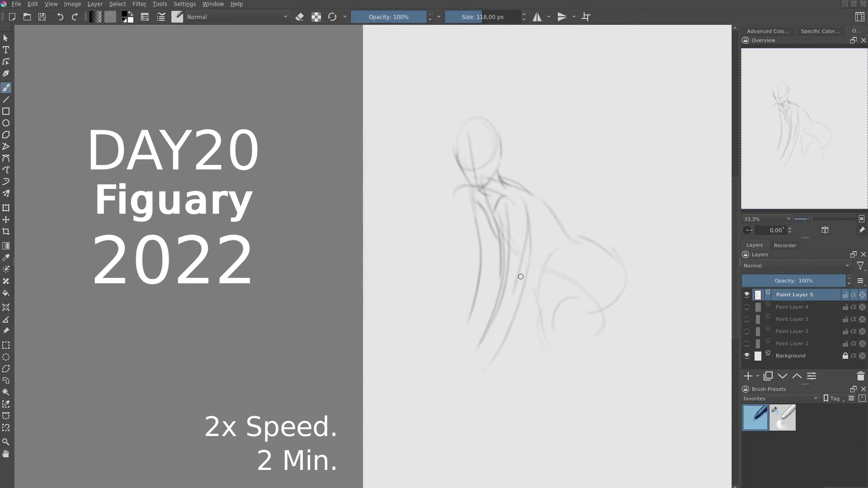
{"action": "mouse_move", "coordinate": [530, 221]}
{"action": "left_mouse_down"}
{"action": "mouse_move", "coordinate": [515, 292]}
{"action": "mouse_move", "coordinate": [469, 358]}
{"action": "left_mouse_up"}
{"action": "left_click_drag", "start_coordinate": [518, 288], "coordinate": [490, 345]}
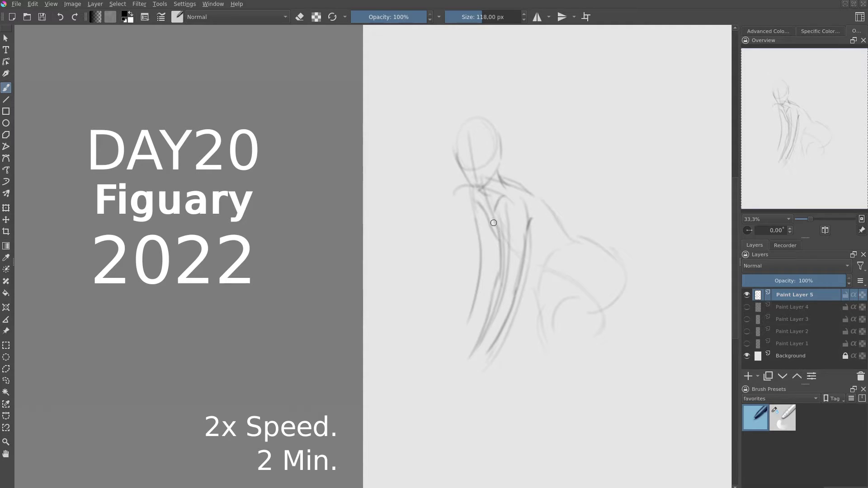
{"action": "left_click_drag", "start_coordinate": [537, 261], "coordinate": [560, 262]}
- Refine the back and hip contours and draw the leg and knee of the seated figure
{"action": "left_click_drag", "start_coordinate": [559, 226], "coordinate": [534, 231]}
{"action": "mouse_move", "coordinate": [533, 188]}
{"action": "left_mouse_down"}
{"action": "mouse_move", "coordinate": [600, 247]}
{"action": "mouse_move", "coordinate": [534, 373]}
{"action": "mouse_move", "coordinate": [545, 386]}
{"action": "left_mouse_up"}
{"action": "mouse_move", "coordinate": [582, 247]}
{"action": "left_mouse_down"}
{"action": "mouse_move", "coordinate": [577, 281]}
{"action": "mouse_move", "coordinate": [589, 284]}
{"action": "mouse_move", "coordinate": [562, 348]}
{"action": "left_mouse_up"}
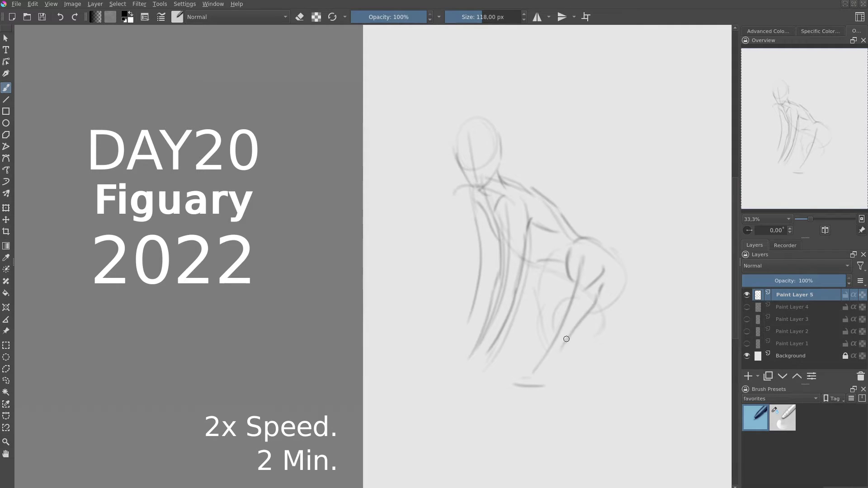
{"action": "mouse_move", "coordinate": [569, 277]}
{"action": "left_mouse_down"}
{"action": "mouse_move", "coordinate": [532, 369]}
{"action": "mouse_move", "coordinate": [556, 364]}
{"action": "mouse_move", "coordinate": [597, 305]}
{"action": "mouse_move", "coordinate": [606, 322]}
{"action": "left_mouse_up"}
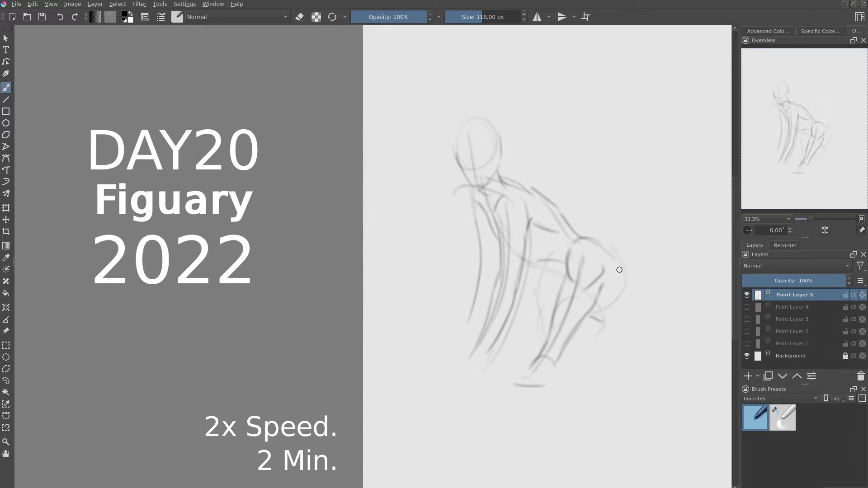
{"action": "mouse_move", "coordinate": [611, 255]}
{"action": "left_mouse_down"}
{"action": "mouse_move", "coordinate": [632, 286]}
{"action": "mouse_move", "coordinate": [593, 329]}
{"action": "left_mouse_up"}
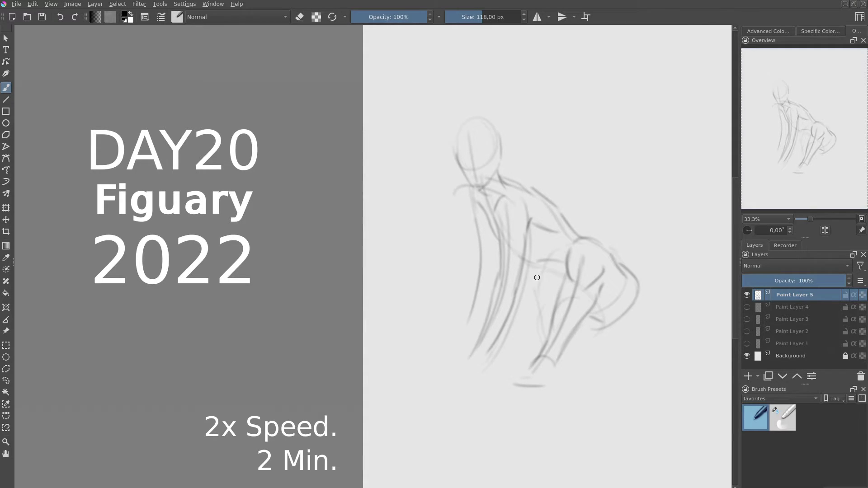
{"action": "mouse_move", "coordinate": [528, 262]}
{"action": "left_mouse_down"}
{"action": "mouse_move", "coordinate": [548, 284]}
{"action": "mouse_move", "coordinate": [542, 315]}
{"action": "left_mouse_up"}
- Sketch the front leg, heel and foot, restroke the back, and add blank Paint Layer 6
{"action": "mouse_move", "coordinate": [545, 282]}
{"action": "left_mouse_down"}
{"action": "mouse_move", "coordinate": [546, 325]}
{"action": "mouse_move", "coordinate": [589, 378]}
{"action": "mouse_move", "coordinate": [609, 348]}
{"action": "left_mouse_up"}
{"action": "left_click_drag", "start_coordinate": [605, 381], "coordinate": [627, 373]}
{"action": "mouse_move", "coordinate": [588, 320]}
{"action": "left_mouse_down"}
{"action": "mouse_move", "coordinate": [608, 327]}
{"action": "mouse_move", "coordinate": [626, 360]}
{"action": "mouse_move", "coordinate": [612, 381]}
{"action": "left_mouse_up"}
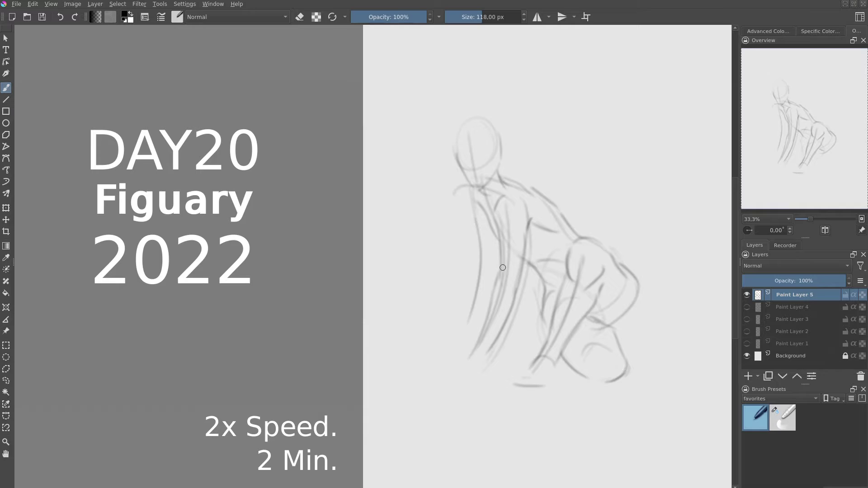
{"action": "left_click_drag", "start_coordinate": [505, 198], "coordinate": [487, 351]}
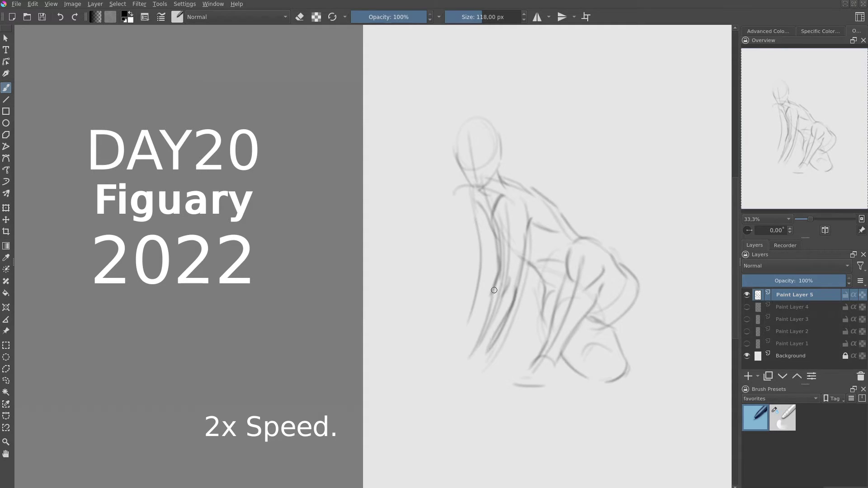
{"action": "mouse_move", "coordinate": [495, 286]}
{"action": "left_mouse_down"}
{"action": "mouse_move", "coordinate": [472, 364]}
{"action": "mouse_move", "coordinate": [482, 386]}
{"action": "left_mouse_up"}
{"action": "left_click_drag", "start_coordinate": [478, 352], "coordinate": [450, 384]}
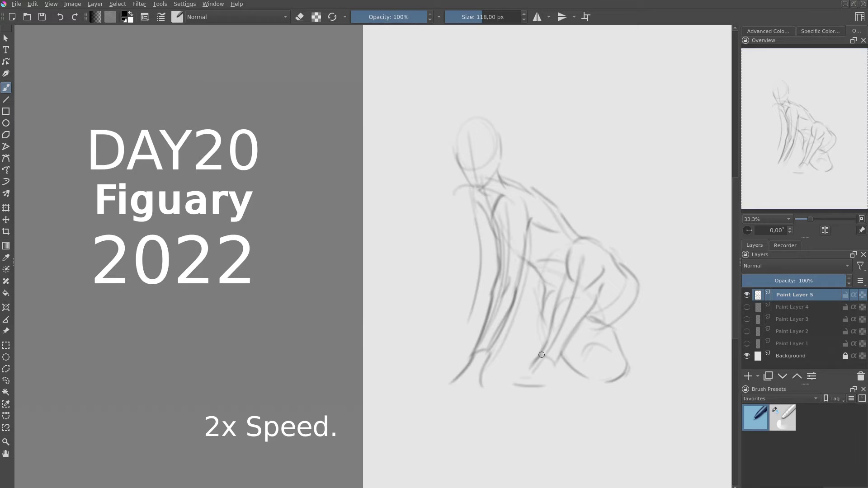
{"action": "key", "text": "Insert"}
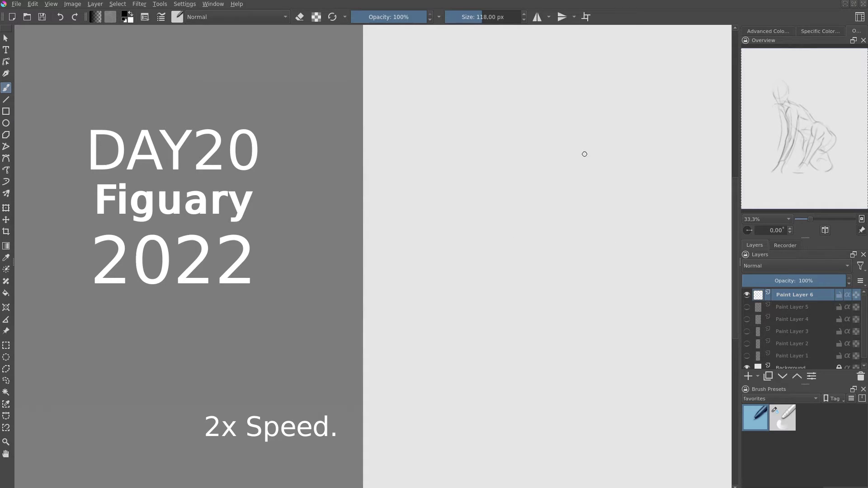
- Block in the crouching figure's shoulder arc, torso edges and rounded hip mass
{"action": "mouse_move", "coordinate": [588, 151]}
{"action": "left_mouse_down"}
{"action": "mouse_move", "coordinate": [635, 185]}
{"action": "mouse_move", "coordinate": [647, 183]}
{"action": "mouse_move", "coordinate": [544, 260]}
{"action": "mouse_move", "coordinate": [500, 250]}
{"action": "left_mouse_up"}
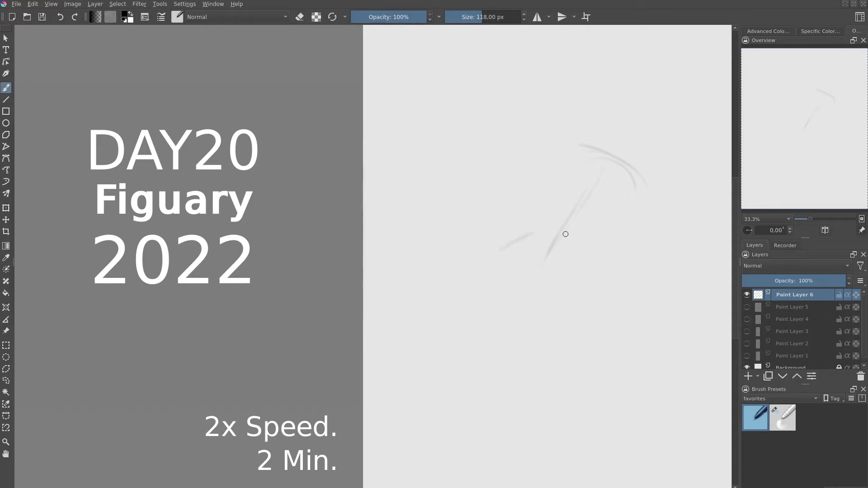
{"action": "left_click_drag", "start_coordinate": [556, 233], "coordinate": [577, 242]}
{"action": "left_click_drag", "start_coordinate": [498, 250], "coordinate": [578, 270]}
{"action": "left_click_drag", "start_coordinate": [586, 259], "coordinate": [588, 287]}
{"action": "mouse_move", "coordinate": [525, 230]}
{"action": "left_mouse_down"}
{"action": "mouse_move", "coordinate": [491, 290]}
{"action": "mouse_move", "coordinate": [549, 334]}
{"action": "left_mouse_up"}
{"action": "mouse_move", "coordinate": [527, 229]}
{"action": "left_mouse_down"}
{"action": "mouse_move", "coordinate": [592, 156]}
{"action": "mouse_move", "coordinate": [642, 173]}
{"action": "mouse_move", "coordinate": [596, 210]}
{"action": "left_mouse_up"}
{"action": "left_click_drag", "start_coordinate": [593, 174], "coordinate": [592, 251]}
{"action": "left_click_drag", "start_coordinate": [620, 214], "coordinate": [549, 333]}
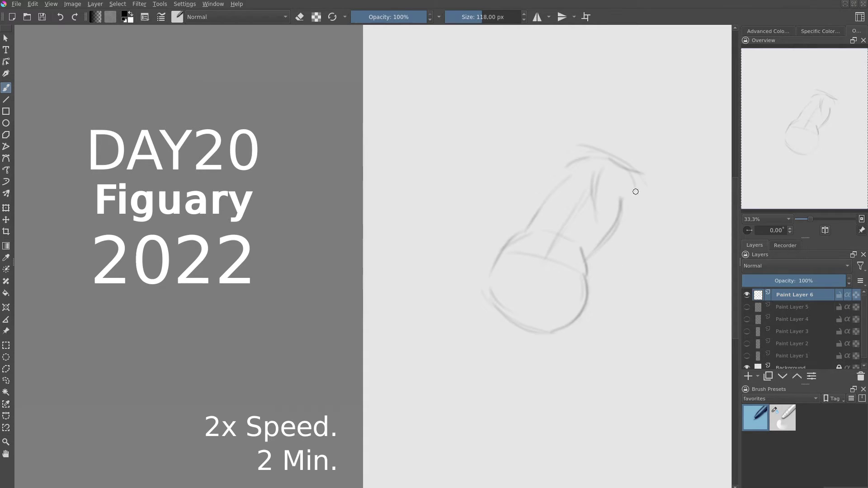
- Draw the arm reaching down to a hand flat on the ground, and start the head
{"action": "left_click_drag", "start_coordinate": [642, 182], "coordinate": [645, 268]}
{"action": "left_click_drag", "start_coordinate": [621, 196], "coordinate": [631, 267]}
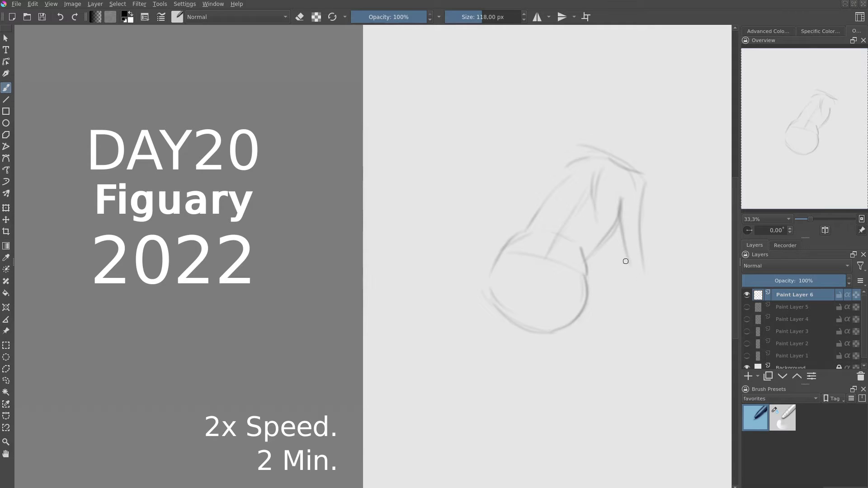
{"action": "left_click_drag", "start_coordinate": [620, 220], "coordinate": [631, 270]}
{"action": "left_click_drag", "start_coordinate": [641, 192], "coordinate": [641, 351]}
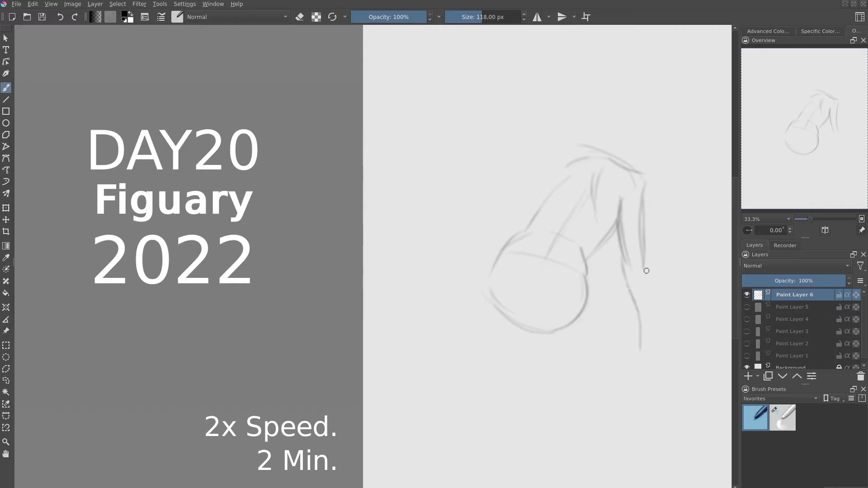
{"action": "mouse_move", "coordinate": [645, 253]}
{"action": "left_mouse_down"}
{"action": "mouse_move", "coordinate": [655, 344]}
{"action": "mouse_move", "coordinate": [638, 357]}
{"action": "mouse_move", "coordinate": [692, 368]}
{"action": "left_mouse_up"}
{"action": "left_click_drag", "start_coordinate": [638, 347], "coordinate": [641, 367]}
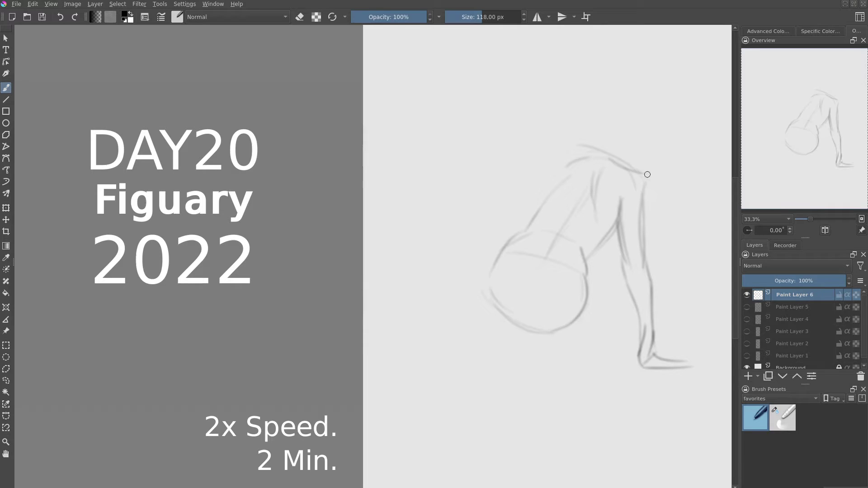
{"action": "left_click_drag", "start_coordinate": [646, 185], "coordinate": [634, 170]}
{"action": "left_click_drag", "start_coordinate": [606, 111], "coordinate": [651, 116]}
- Sketch the neck, upper back contour, shoulder line and raised knee
{"action": "mouse_move", "coordinate": [606, 146]}
{"action": "left_mouse_down"}
{"action": "mouse_move", "coordinate": [592, 194]}
{"action": "mouse_move", "coordinate": [561, 233]}
{"action": "left_mouse_up"}
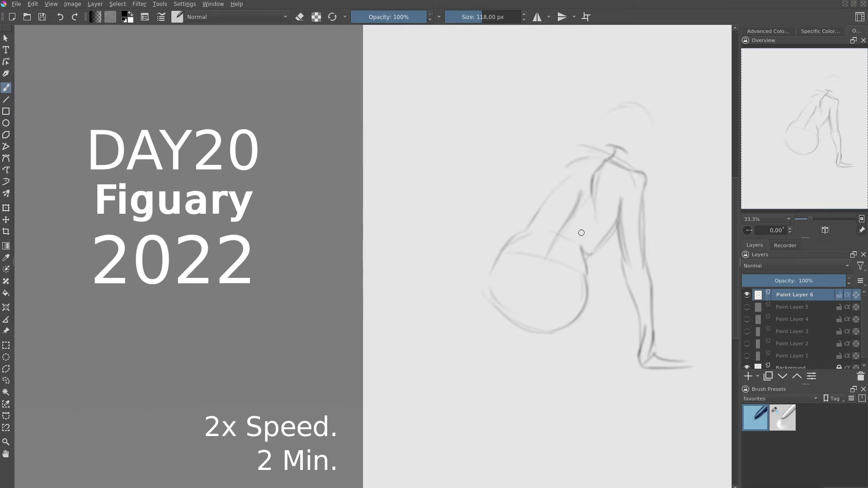
{"action": "left_click_drag", "start_coordinate": [558, 191], "coordinate": [527, 237]}
{"action": "left_click_drag", "start_coordinate": [564, 167], "coordinate": [600, 150]}
{"action": "left_click_drag", "start_coordinate": [563, 183], "coordinate": [555, 190]}
{"action": "mouse_move", "coordinate": [501, 246]}
{"action": "left_mouse_down"}
{"action": "mouse_move", "coordinate": [496, 199]}
{"action": "mouse_move", "coordinate": [527, 226]}
{"action": "left_mouse_up"}
{"action": "left_click_drag", "start_coordinate": [497, 194], "coordinate": [491, 248]}
- Redo the left hip contour darker, add lower back, foot and head sides, then hide Paint Layer 6
{"action": "key", "text": "ctrl+z"}
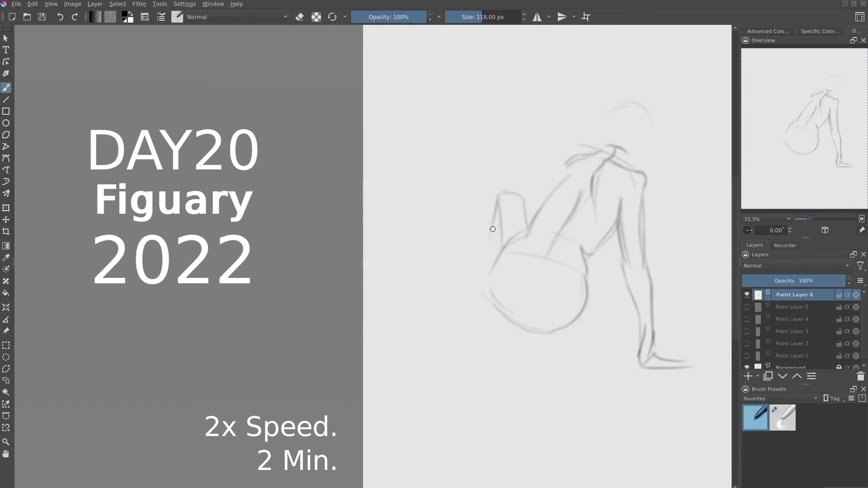
{"action": "mouse_move", "coordinate": [496, 191]}
{"action": "left_mouse_down"}
{"action": "mouse_move", "coordinate": [487, 288]}
{"action": "mouse_move", "coordinate": [529, 321]}
{"action": "mouse_move", "coordinate": [536, 310]}
{"action": "mouse_move", "coordinate": [524, 332]}
{"action": "mouse_move", "coordinate": [563, 337]}
{"action": "mouse_move", "coordinate": [577, 324]}
{"action": "mouse_move", "coordinate": [583, 250]}
{"action": "mouse_move", "coordinate": [615, 319]}
{"action": "left_mouse_up"}
{"action": "left_click_drag", "start_coordinate": [590, 253], "coordinate": [610, 339]}
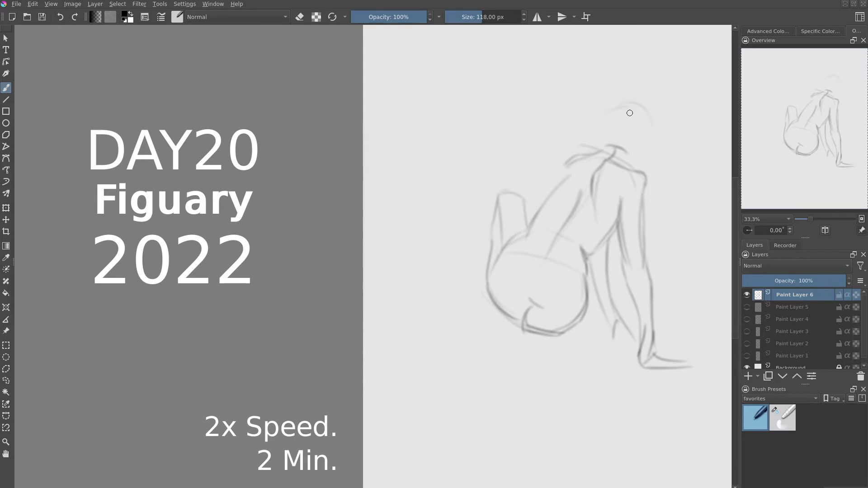
{"action": "mouse_move", "coordinate": [602, 135]}
{"action": "left_mouse_down"}
{"action": "mouse_move", "coordinate": [601, 120]}
{"action": "mouse_move", "coordinate": [642, 135]}
{"action": "left_mouse_up"}
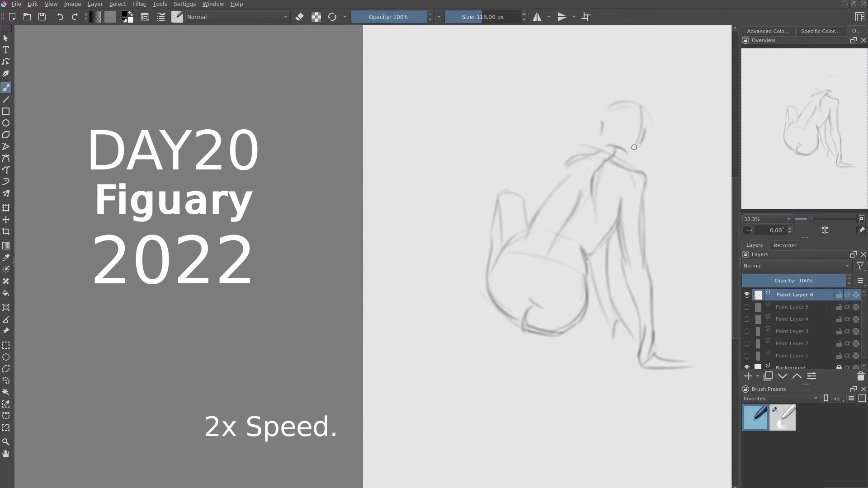
{"action": "left_click", "coordinate": [747, 294]}
- On new Paint Layer 7, block in the seated figure's torso, shoulders and pelvis curve
{"action": "key", "text": "Insert"}
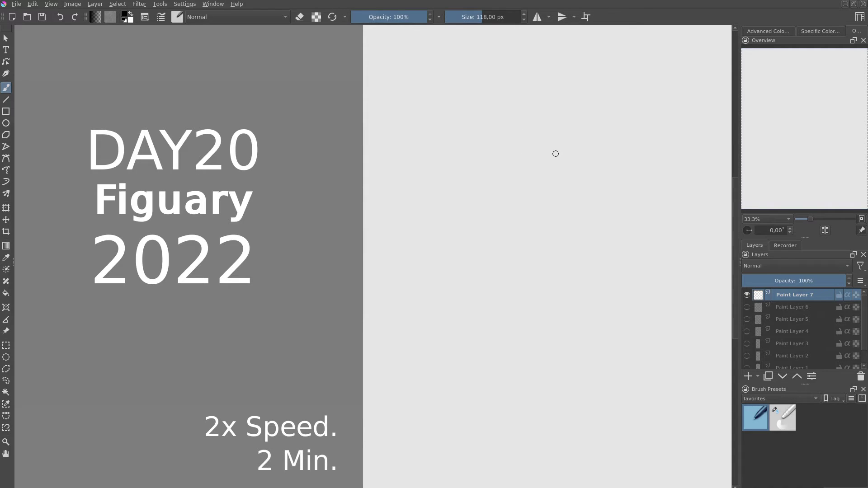
{"action": "left_click_drag", "start_coordinate": [578, 154], "coordinate": [539, 263]}
{"action": "mouse_move", "coordinate": [541, 154]}
{"action": "left_mouse_down"}
{"action": "mouse_move", "coordinate": [585, 151]}
{"action": "mouse_move", "coordinate": [631, 165]}
{"action": "left_mouse_up"}
{"action": "left_click_drag", "start_coordinate": [551, 165], "coordinate": [536, 198]}
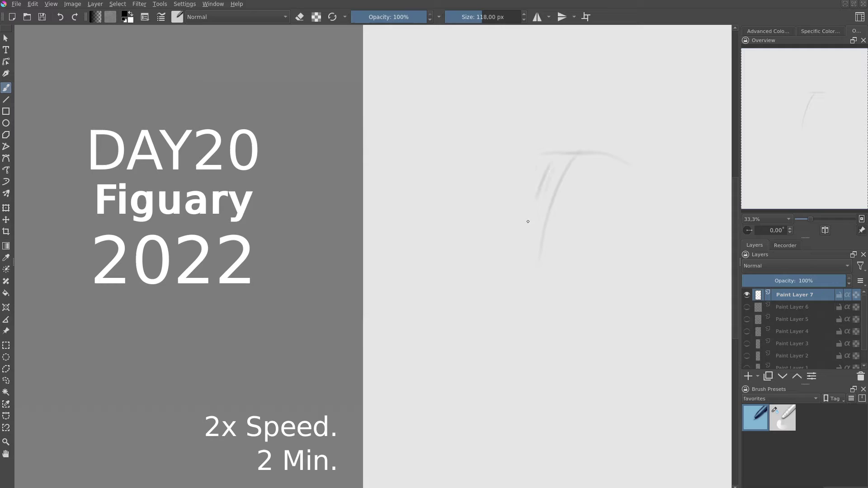
{"action": "left_click_drag", "start_coordinate": [523, 242], "coordinate": [510, 282]}
{"action": "left_click_drag", "start_coordinate": [609, 184], "coordinate": [596, 221]}
{"action": "mouse_move", "coordinate": [514, 277]}
{"action": "left_mouse_down"}
{"action": "mouse_move", "coordinate": [533, 291]}
{"action": "mouse_move", "coordinate": [585, 269]}
{"action": "mouse_move", "coordinate": [610, 311]}
{"action": "left_mouse_up"}
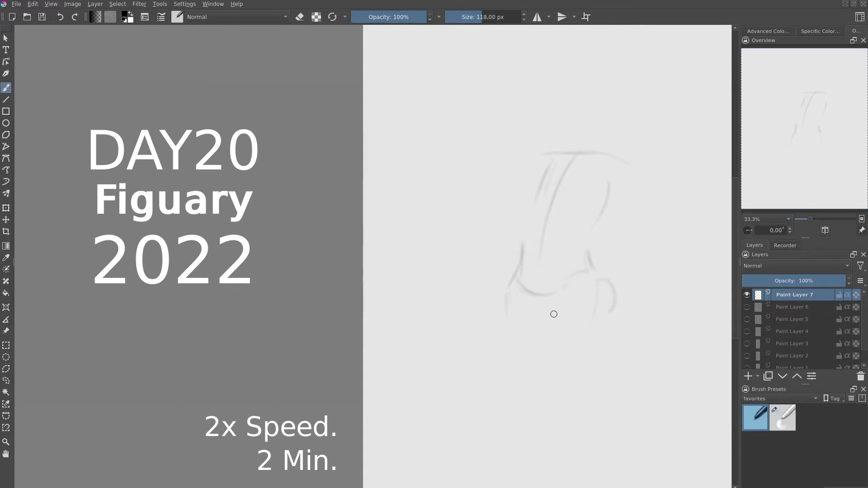
- Sketch the legs stretched left, the supporting arm, ribcage base and chest line
{"action": "left_click_drag", "start_coordinate": [552, 327], "coordinate": [458, 355]}
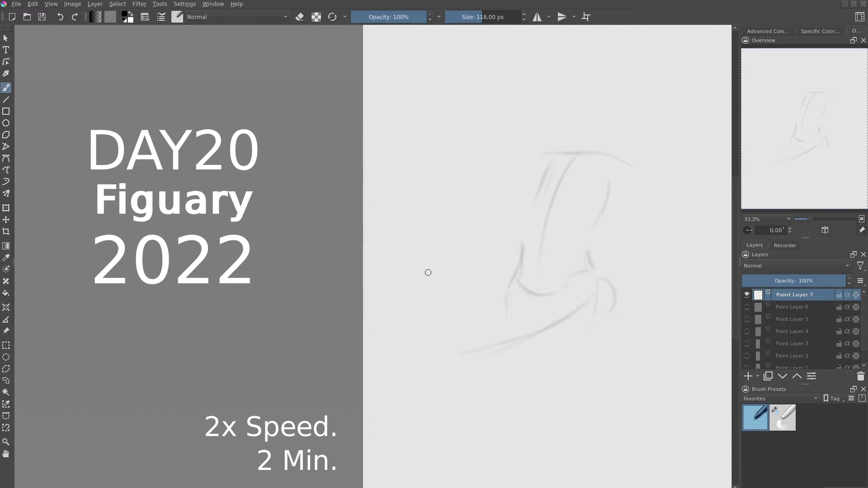
{"action": "mouse_move", "coordinate": [507, 286]}
{"action": "left_mouse_down"}
{"action": "mouse_move", "coordinate": [434, 280]}
{"action": "mouse_move", "coordinate": [412, 298]}
{"action": "mouse_move", "coordinate": [531, 342]}
{"action": "left_mouse_up"}
{"action": "left_click_drag", "start_coordinate": [429, 320], "coordinate": [522, 340]}
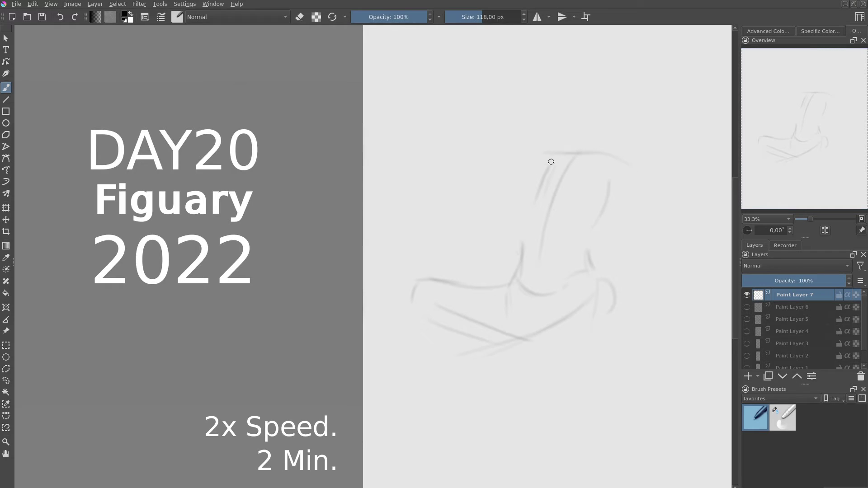
{"action": "mouse_move", "coordinate": [551, 153]}
{"action": "left_mouse_down"}
{"action": "mouse_move", "coordinate": [537, 176]}
{"action": "mouse_move", "coordinate": [603, 151]}
{"action": "mouse_move", "coordinate": [626, 162]}
{"action": "mouse_move", "coordinate": [633, 271]}
{"action": "left_mouse_up"}
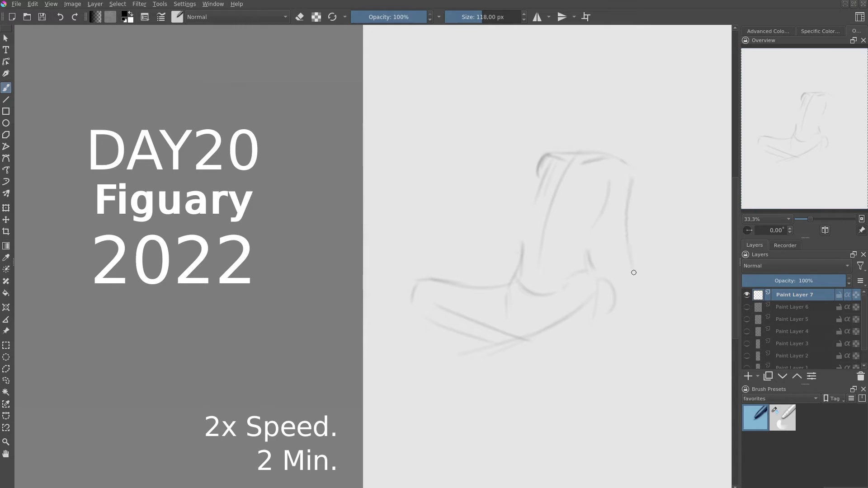
{"action": "left_click_drag", "start_coordinate": [606, 183], "coordinate": [636, 341]}
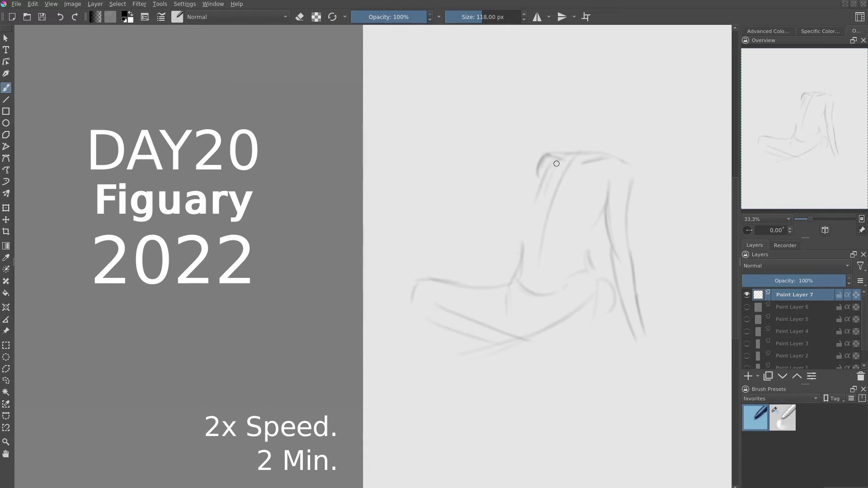
{"action": "mouse_move", "coordinate": [605, 176]}
{"action": "left_mouse_down"}
{"action": "mouse_move", "coordinate": [592, 232]}
{"action": "mouse_move", "coordinate": [599, 280]}
{"action": "left_mouse_up"}
{"action": "left_click_drag", "start_coordinate": [541, 217], "coordinate": [583, 228]}
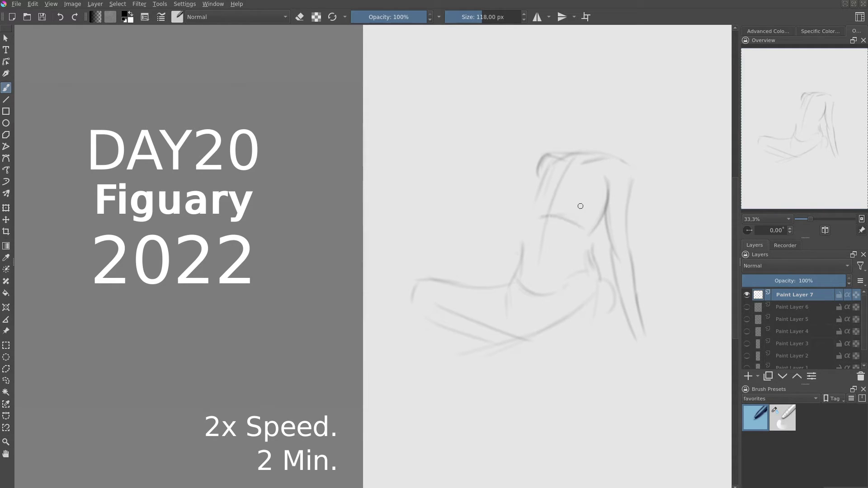
{"action": "left_click_drag", "start_coordinate": [548, 178], "coordinate": [607, 190]}
- Outline the neck, head and jaw, and reinforce the left torso down to the hip
{"action": "mouse_move", "coordinate": [566, 136]}
{"action": "left_mouse_down"}
{"action": "mouse_move", "coordinate": [569, 156]}
{"action": "mouse_move", "coordinate": [601, 152]}
{"action": "left_mouse_up"}
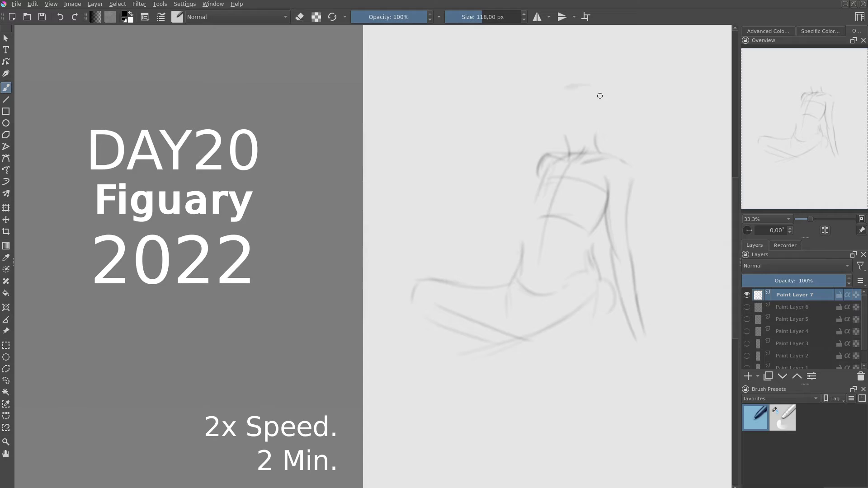
{"action": "left_click_drag", "start_coordinate": [600, 93], "coordinate": [566, 144]}
{"action": "mouse_move", "coordinate": [559, 88]}
{"action": "left_mouse_down"}
{"action": "mouse_move", "coordinate": [565, 143]}
{"action": "mouse_move", "coordinate": [594, 143]}
{"action": "left_mouse_up"}
{"action": "left_click_drag", "start_coordinate": [601, 112], "coordinate": [592, 145]}
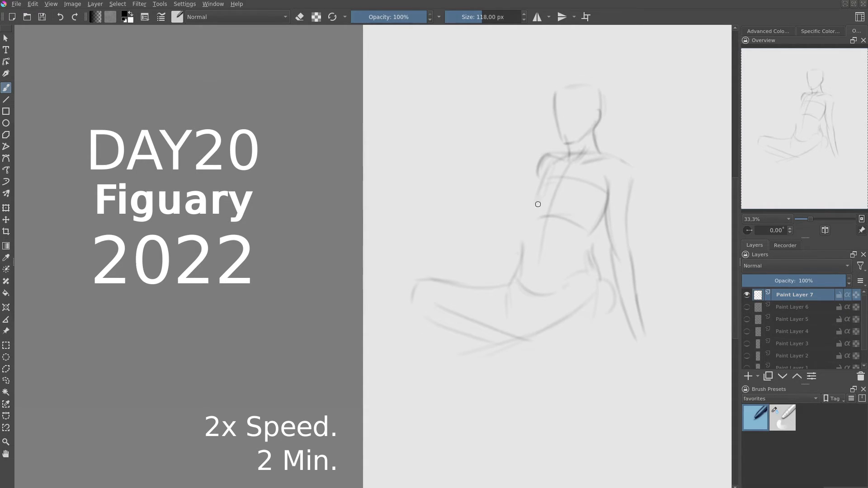
{"action": "mouse_move", "coordinate": [537, 204]}
{"action": "left_mouse_down"}
{"action": "mouse_move", "coordinate": [534, 233]}
{"action": "mouse_move", "coordinate": [565, 246]}
{"action": "mouse_move", "coordinate": [527, 285]}
{"action": "left_mouse_up"}
{"action": "left_click_drag", "start_coordinate": [534, 230], "coordinate": [522, 276]}
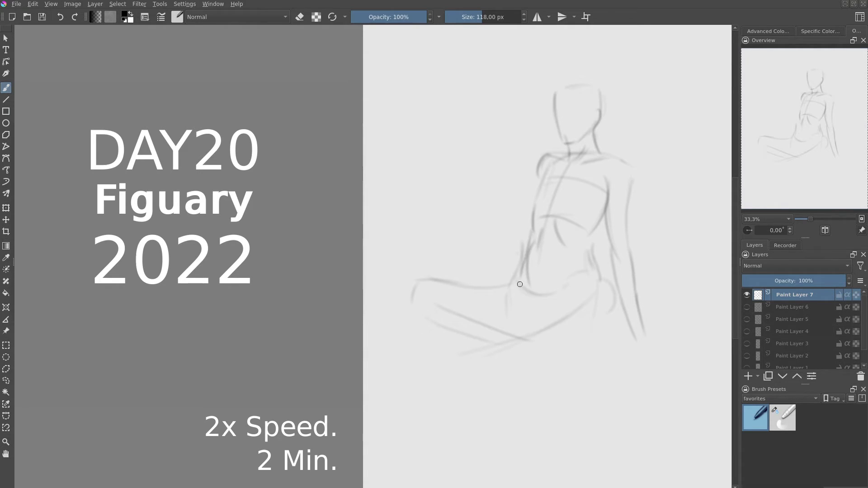
{"action": "mouse_move", "coordinate": [534, 233]}
{"action": "left_mouse_down"}
{"action": "mouse_move", "coordinate": [514, 282]}
{"action": "mouse_move", "coordinate": [530, 302]}
{"action": "left_mouse_up"}
- Strengthen the thigh, bent knee, lower leg and foot, then add Paint Layer 8
{"action": "mouse_move", "coordinate": [442, 283]}
{"action": "left_mouse_down"}
{"action": "mouse_move", "coordinate": [502, 296]}
{"action": "mouse_move", "coordinate": [507, 286]}
{"action": "left_mouse_up"}
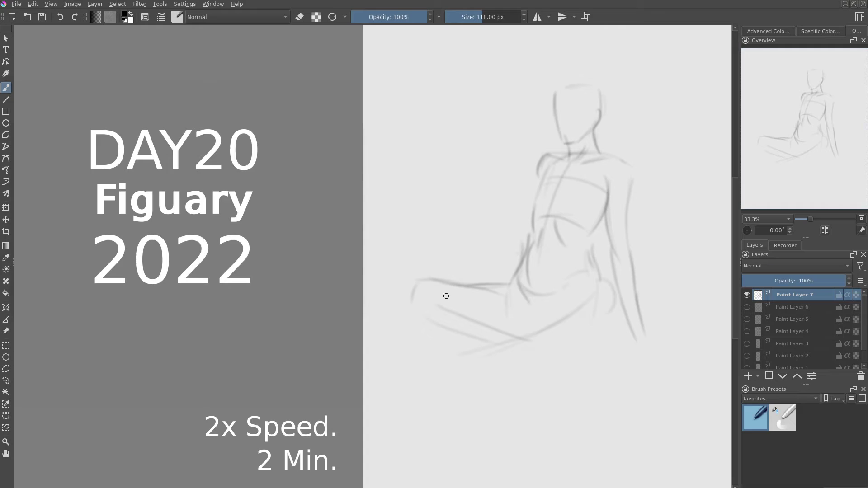
{"action": "left_click_drag", "start_coordinate": [448, 297], "coordinate": [530, 338]}
{"action": "left_click_drag", "start_coordinate": [520, 304], "coordinate": [532, 326]}
{"action": "mouse_move", "coordinate": [585, 281]}
{"action": "left_mouse_down"}
{"action": "mouse_move", "coordinate": [565, 307]}
{"action": "mouse_move", "coordinate": [515, 333]}
{"action": "left_mouse_up"}
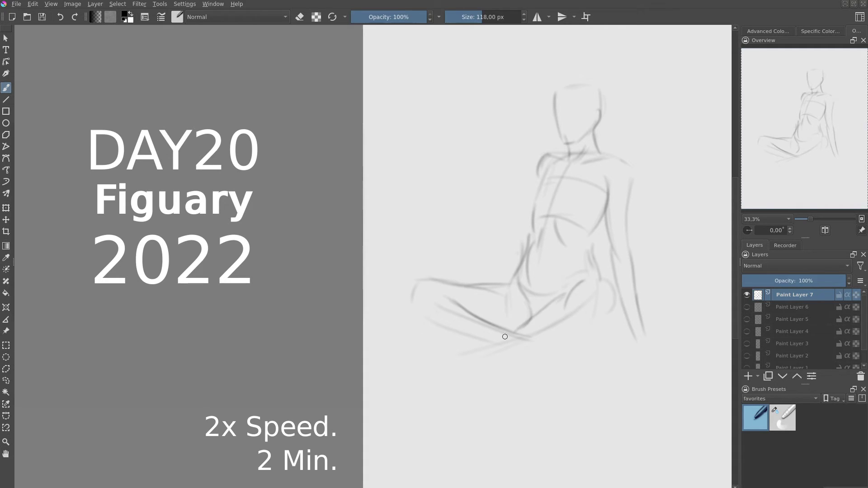
{"action": "mouse_move", "coordinate": [589, 324]}
{"action": "left_mouse_down"}
{"action": "mouse_move", "coordinate": [507, 355]}
{"action": "mouse_move", "coordinate": [585, 348]}
{"action": "left_mouse_up"}
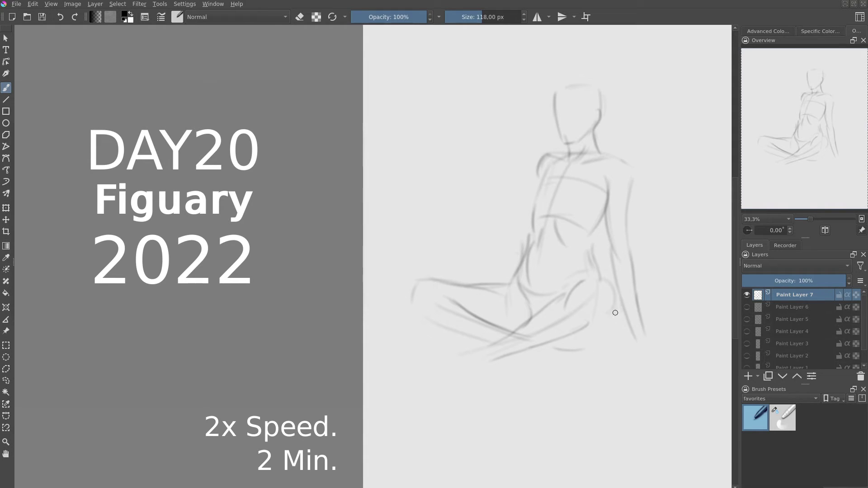
{"action": "left_click_drag", "start_coordinate": [615, 313], "coordinate": [573, 347]}
{"action": "key", "text": "Insert"}
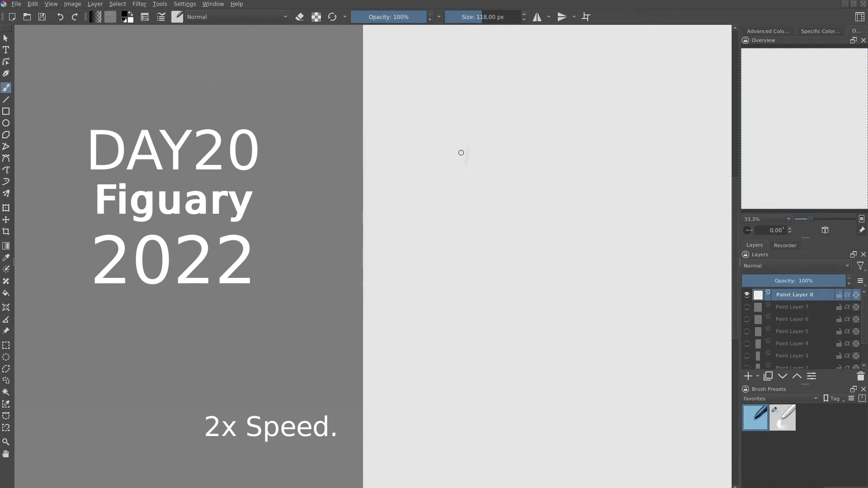
- Begin the figure seen from behind with its back curve and outstretched leg lines
{"action": "left_click_drag", "start_coordinate": [462, 153], "coordinate": [504, 251]}
{"action": "left_click_drag", "start_coordinate": [515, 208], "coordinate": [522, 215]}
{"action": "left_click_drag", "start_coordinate": [545, 251], "coordinate": [550, 277]}
{"action": "left_click_drag", "start_coordinate": [500, 258], "coordinate": [497, 302]}
{"action": "mouse_move", "coordinate": [489, 272]}
{"action": "left_mouse_down"}
{"action": "mouse_move", "coordinate": [479, 309]}
{"action": "mouse_move", "coordinate": [525, 344]}
{"action": "left_mouse_up"}
{"action": "left_click_drag", "start_coordinate": [601, 312], "coordinate": [525, 344]}
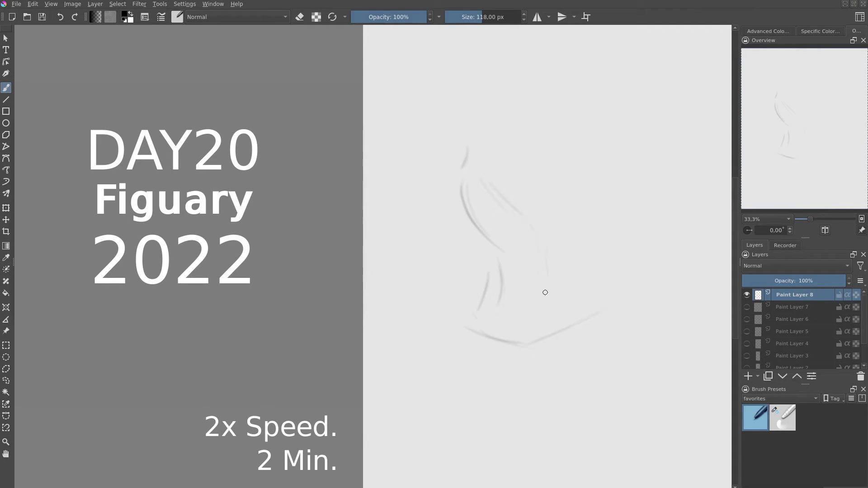
{"action": "mouse_move", "coordinate": [550, 293]}
{"action": "left_mouse_down"}
{"action": "mouse_move", "coordinate": [527, 292]}
{"action": "mouse_move", "coordinate": [580, 311]}
{"action": "mouse_move", "coordinate": [653, 247]}
{"action": "left_mouse_up"}
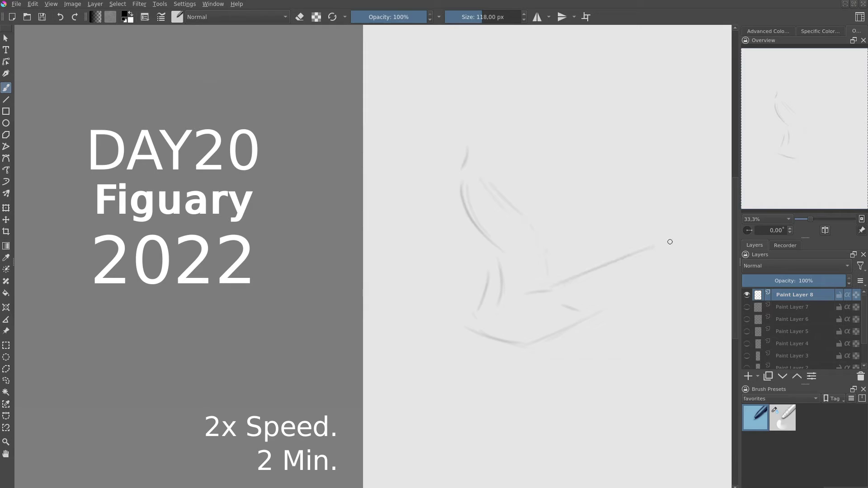
{"action": "mouse_move", "coordinate": [545, 277]}
{"action": "left_mouse_down"}
{"action": "mouse_move", "coordinate": [646, 251]}
{"action": "mouse_move", "coordinate": [613, 298]}
{"action": "mouse_move", "coordinate": [537, 346]}
{"action": "left_mouse_up"}
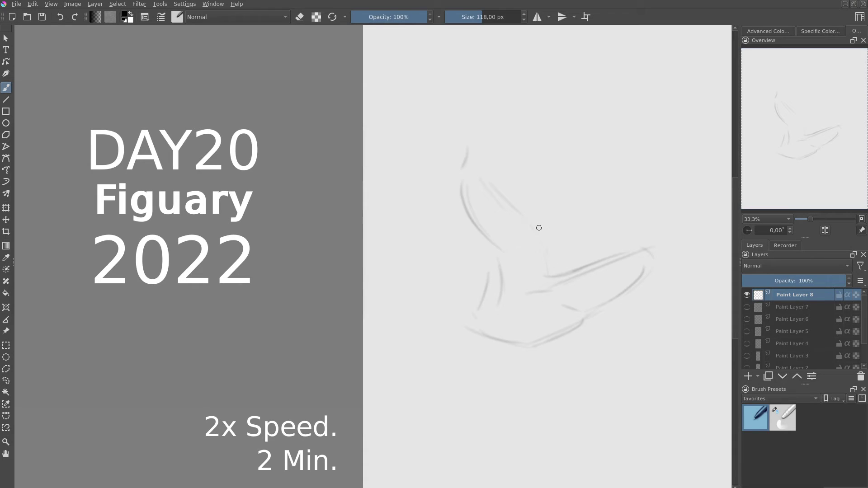
- Sketch the shoulder line and the long contour lines of the back
{"action": "left_click_drag", "start_coordinate": [538, 224], "coordinate": [545, 275]}
{"action": "mouse_move", "coordinate": [445, 175]}
{"action": "left_mouse_down"}
{"action": "mouse_move", "coordinate": [507, 172]}
{"action": "mouse_move", "coordinate": [525, 258]}
{"action": "left_mouse_up"}
{"action": "left_click_drag", "start_coordinate": [494, 209], "coordinate": [525, 360]}
{"action": "left_click_drag", "start_coordinate": [527, 271], "coordinate": [543, 360]}
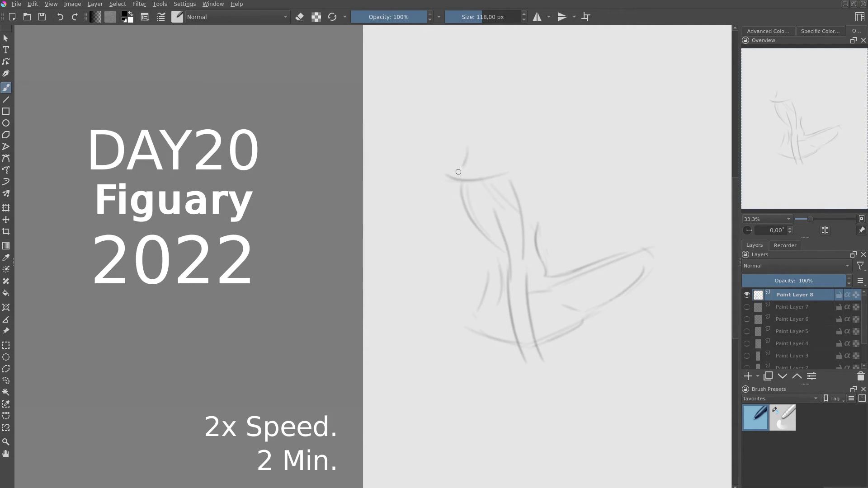
{"action": "left_click_drag", "start_coordinate": [445, 190], "coordinate": [461, 263]}
{"action": "left_click_drag", "start_coordinate": [462, 204], "coordinate": [469, 269]}
{"action": "mouse_move", "coordinate": [444, 201]}
{"action": "left_mouse_down"}
{"action": "mouse_move", "coordinate": [458, 326]}
{"action": "mouse_move", "coordinate": [429, 333]}
{"action": "left_mouse_up"}
- Outline the head, redrawing it once, and curve the line from head to shoulder
{"action": "left_click_drag", "start_coordinate": [468, 162], "coordinate": [480, 152]}
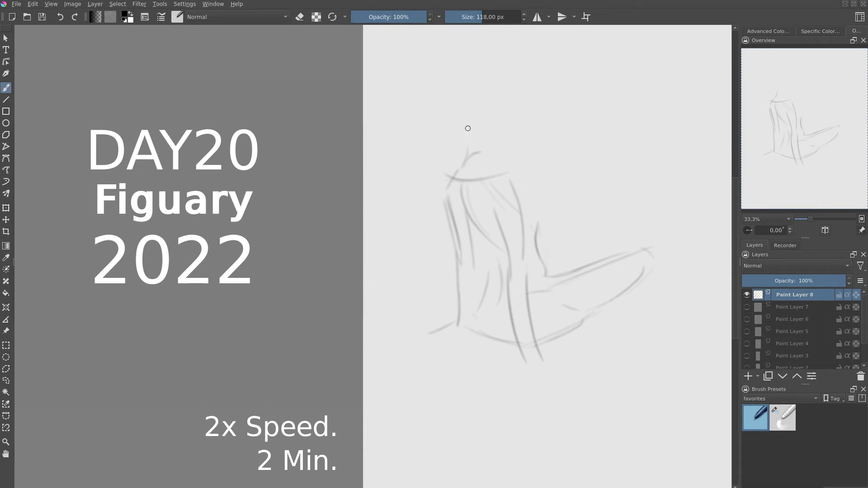
{"action": "left_click_drag", "start_coordinate": [479, 113], "coordinate": [500, 165]}
{"action": "key", "text": "ctrl+z"}
{"action": "mouse_move", "coordinate": [490, 103]}
{"action": "left_mouse_down"}
{"action": "mouse_move", "coordinate": [501, 147]}
{"action": "mouse_move", "coordinate": [488, 178]}
{"action": "mouse_move", "coordinate": [509, 177]}
{"action": "left_mouse_up"}
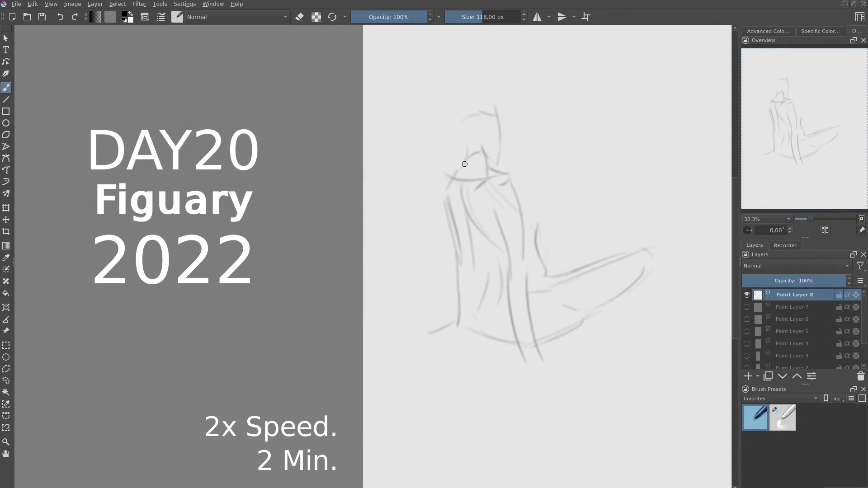
{"action": "mouse_move", "coordinate": [467, 155]}
{"action": "left_mouse_down"}
{"action": "mouse_move", "coordinate": [453, 187]}
{"action": "mouse_move", "coordinate": [459, 214]}
{"action": "mouse_move", "coordinate": [490, 241]}
{"action": "mouse_move", "coordinate": [485, 257]}
{"action": "left_mouse_up"}
- Add torso lines along the back, redo the neck stroke and draw a rounded head
{"action": "mouse_move", "coordinate": [471, 224]}
{"action": "left_mouse_down"}
{"action": "mouse_move", "coordinate": [489, 280]}
{"action": "mouse_move", "coordinate": [479, 301]}
{"action": "mouse_move", "coordinate": [495, 337]}
{"action": "mouse_move", "coordinate": [514, 345]}
{"action": "mouse_move", "coordinate": [578, 316]}
{"action": "left_mouse_up"}
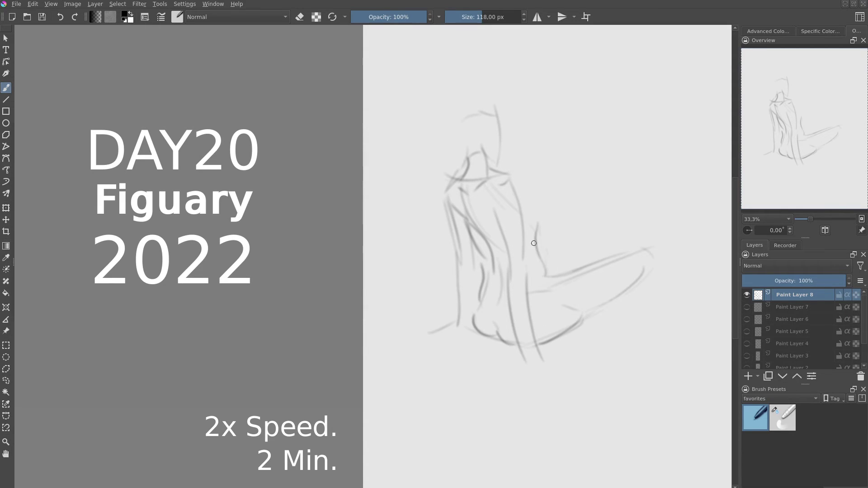
{"action": "left_click_drag", "start_coordinate": [511, 181], "coordinate": [539, 238]}
{"action": "mouse_move", "coordinate": [459, 116]}
{"action": "left_mouse_down"}
{"action": "mouse_move", "coordinate": [484, 136]}
{"action": "mouse_move", "coordinate": [496, 115]}
{"action": "mouse_move", "coordinate": [486, 133]}
{"action": "mouse_move", "coordinate": [500, 163]}
{"action": "left_mouse_up"}
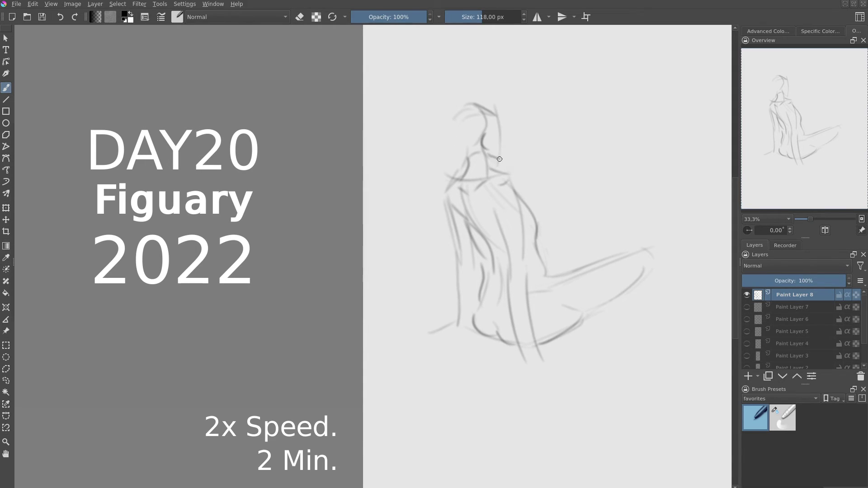
{"action": "key", "text": "ctrl+z"}
{"action": "key", "text": "ctrl+z"}
{"action": "left_click_drag", "start_coordinate": [486, 128], "coordinate": [482, 144]}
{"action": "mouse_move", "coordinate": [469, 103]}
{"action": "left_mouse_down"}
{"action": "mouse_move", "coordinate": [447, 107]}
{"action": "mouse_move", "coordinate": [443, 125]}
{"action": "mouse_move", "coordinate": [462, 151]}
{"action": "mouse_move", "coordinate": [452, 138]}
{"action": "mouse_move", "coordinate": [439, 153]}
{"action": "left_mouse_up"}
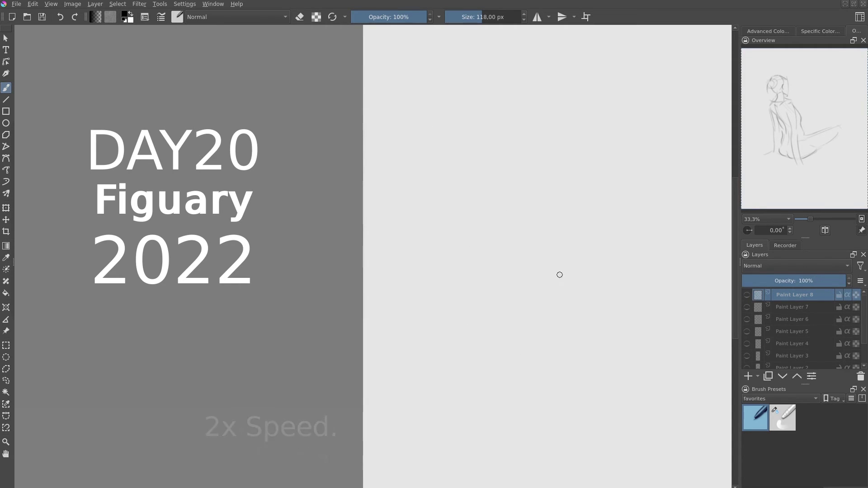
- On new Paint Layer 9, rough in the shoulder line and vertical torso lines
{"action": "key", "text": "Insert"}
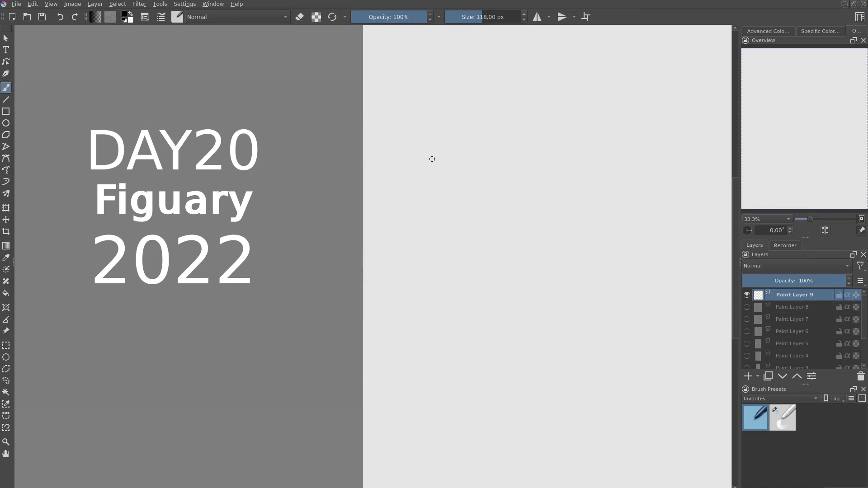
{"action": "left_click_drag", "start_coordinate": [437, 171], "coordinate": [518, 150]}
{"action": "left_click_drag", "start_coordinate": [476, 178], "coordinate": [518, 322]}
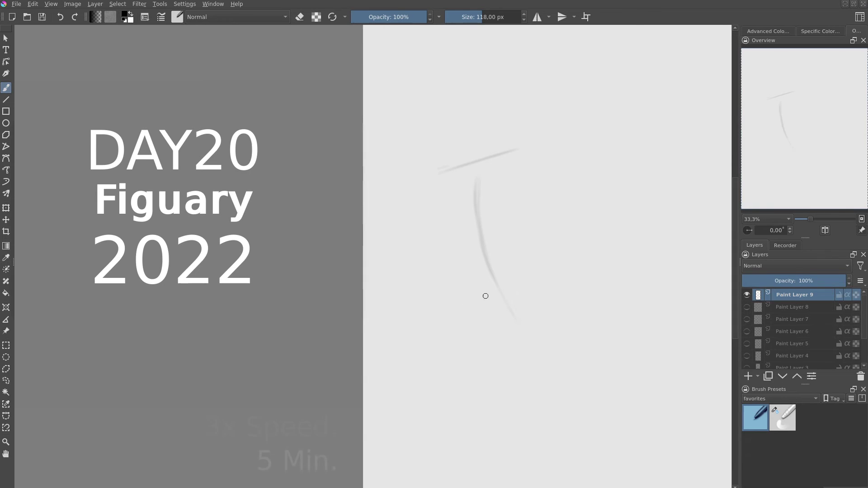
{"action": "left_click_drag", "start_coordinate": [459, 300], "coordinate": [543, 272]}
{"action": "left_click_drag", "start_coordinate": [452, 172], "coordinate": [454, 217]}
{"action": "left_click_drag", "start_coordinate": [455, 240], "coordinate": [467, 285]}
{"action": "left_click_drag", "start_coordinate": [504, 162], "coordinate": [527, 255]}
{"action": "mouse_move", "coordinate": [516, 235]}
{"action": "left_mouse_down"}
{"action": "mouse_move", "coordinate": [513, 273]}
{"action": "mouse_move", "coordinate": [466, 307]}
{"action": "left_mouse_up"}
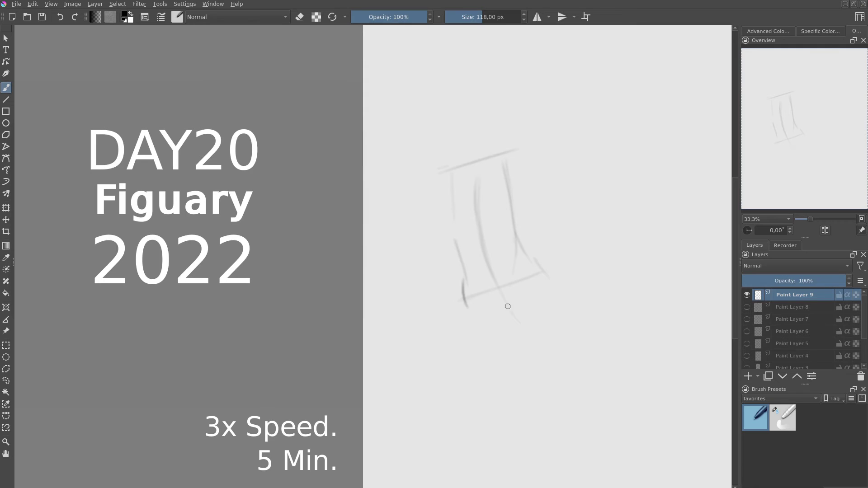
- Sketch the rounded seated hips, floor lines and the leg stretched to the right
{"action": "left_click_drag", "start_coordinate": [449, 356], "coordinate": [567, 338]}
{"action": "left_click_drag", "start_coordinate": [473, 345], "coordinate": [538, 334]}
{"action": "mouse_move", "coordinate": [497, 304]}
{"action": "left_mouse_down"}
{"action": "mouse_move", "coordinate": [473, 300]}
{"action": "mouse_move", "coordinate": [444, 315]}
{"action": "mouse_move", "coordinate": [466, 337]}
{"action": "left_mouse_up"}
{"action": "left_click_drag", "start_coordinate": [431, 348], "coordinate": [468, 362]}
{"action": "left_click_drag", "start_coordinate": [539, 294], "coordinate": [721, 357]}
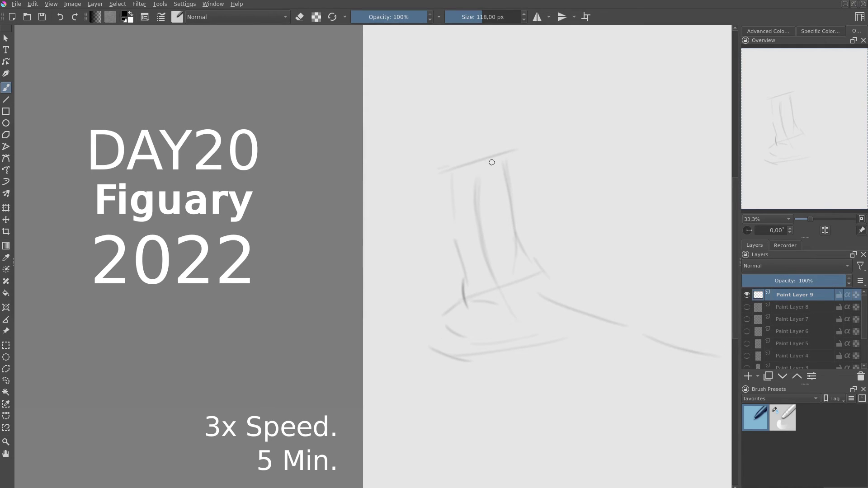
- Add the shoulder arc, back edges, neck and head with jaw
{"action": "mouse_move", "coordinate": [447, 175]}
{"action": "left_mouse_down"}
{"action": "mouse_move", "coordinate": [503, 161]}
{"action": "mouse_move", "coordinate": [518, 230]}
{"action": "left_mouse_up"}
{"action": "left_click_drag", "start_coordinate": [505, 171], "coordinate": [514, 235]}
{"action": "left_click_drag", "start_coordinate": [448, 202], "coordinate": [469, 262]}
{"action": "left_click_drag", "start_coordinate": [474, 138], "coordinate": [470, 208]}
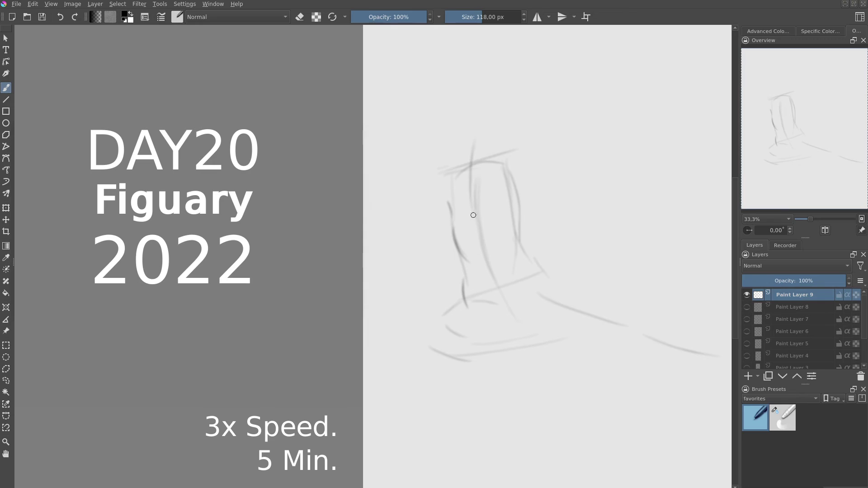
{"action": "mouse_move", "coordinate": [465, 99]}
{"action": "left_mouse_down"}
{"action": "mouse_move", "coordinate": [500, 107]}
{"action": "mouse_move", "coordinate": [489, 153]}
{"action": "mouse_move", "coordinate": [475, 158]}
{"action": "mouse_move", "coordinate": [458, 123]}
{"action": "left_mouse_up"}
{"action": "mouse_move", "coordinate": [457, 133]}
{"action": "left_mouse_down"}
{"action": "mouse_move", "coordinate": [465, 158]}
{"action": "mouse_move", "coordinate": [454, 173]}
{"action": "mouse_move", "coordinate": [503, 160]}
{"action": "left_mouse_up"}
- Rework the shoulders and right side of the back down to the hips, undoing stray strokes
{"action": "left_click_drag", "start_coordinate": [441, 176], "coordinate": [436, 194]}
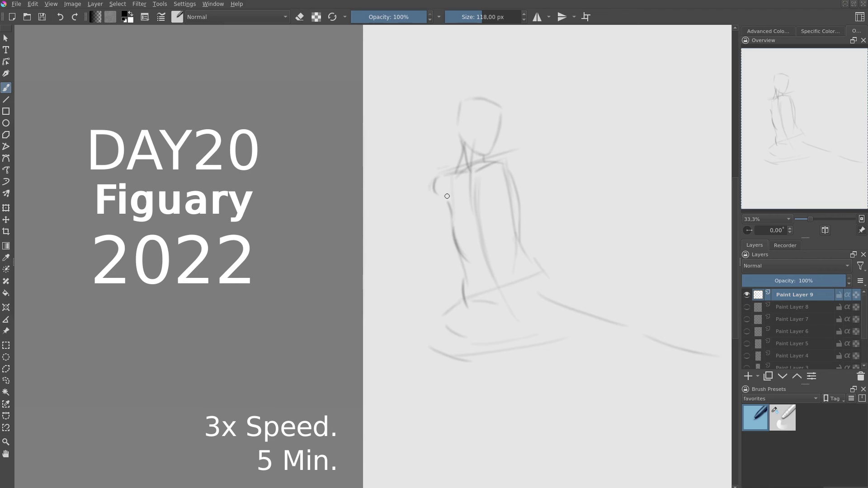
{"action": "mouse_move", "coordinate": [482, 171]}
{"action": "left_mouse_down"}
{"action": "mouse_move", "coordinate": [520, 165]}
{"action": "mouse_move", "coordinate": [534, 238]}
{"action": "left_mouse_up"}
{"action": "key", "text": "ctrl+z"}
{"action": "left_click_drag", "start_coordinate": [521, 164], "coordinate": [531, 239]}
{"action": "mouse_move", "coordinate": [506, 181]}
{"action": "left_mouse_down"}
{"action": "mouse_move", "coordinate": [521, 262]}
{"action": "mouse_move", "coordinate": [521, 246]}
{"action": "mouse_move", "coordinate": [502, 322]}
{"action": "left_mouse_up"}
{"action": "key", "text": "ctrl+z"}
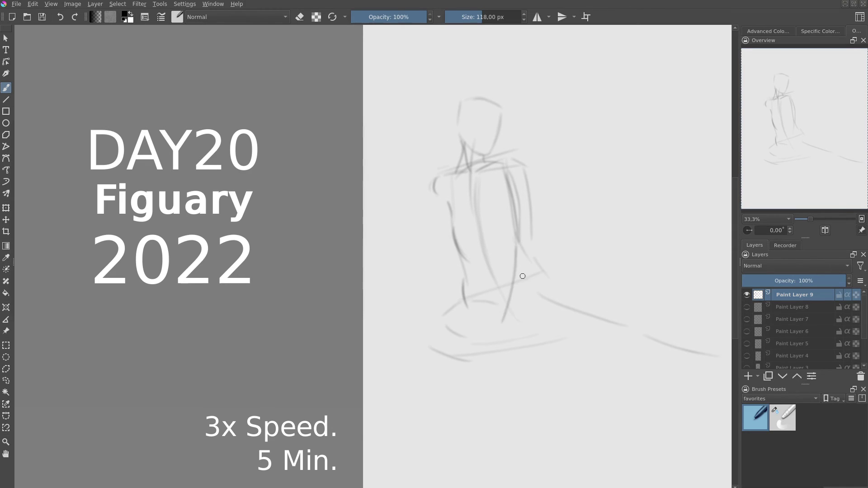
{"action": "key", "text": "ctrl+z"}
{"action": "left_click_drag", "start_coordinate": [538, 246], "coordinate": [514, 325]}
- Refine the left back, lower back, neck shadow, head side and seat
{"action": "mouse_move", "coordinate": [450, 194]}
{"action": "left_mouse_down"}
{"action": "mouse_move", "coordinate": [473, 262]}
{"action": "mouse_move", "coordinate": [468, 294]}
{"action": "mouse_move", "coordinate": [502, 309]}
{"action": "left_mouse_up"}
{"action": "left_click_drag", "start_coordinate": [464, 284], "coordinate": [471, 306]}
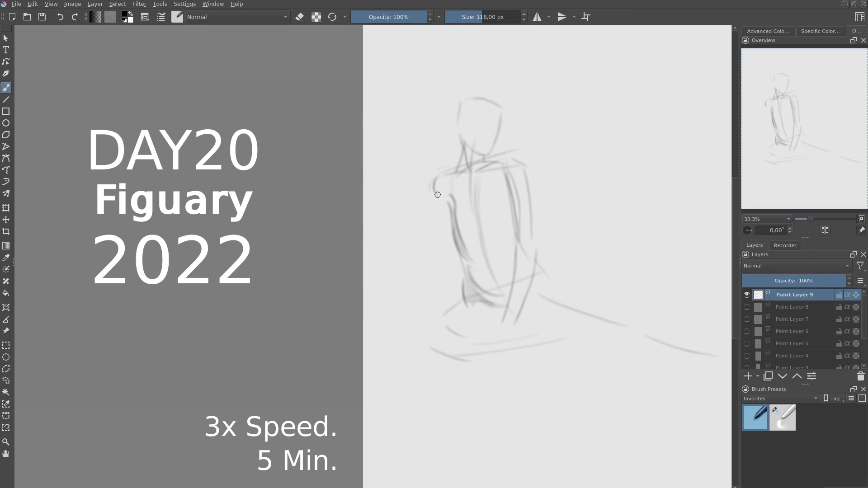
{"action": "left_click_drag", "start_coordinate": [436, 193], "coordinate": [463, 296]}
{"action": "left_click_drag", "start_coordinate": [464, 237], "coordinate": [510, 230]}
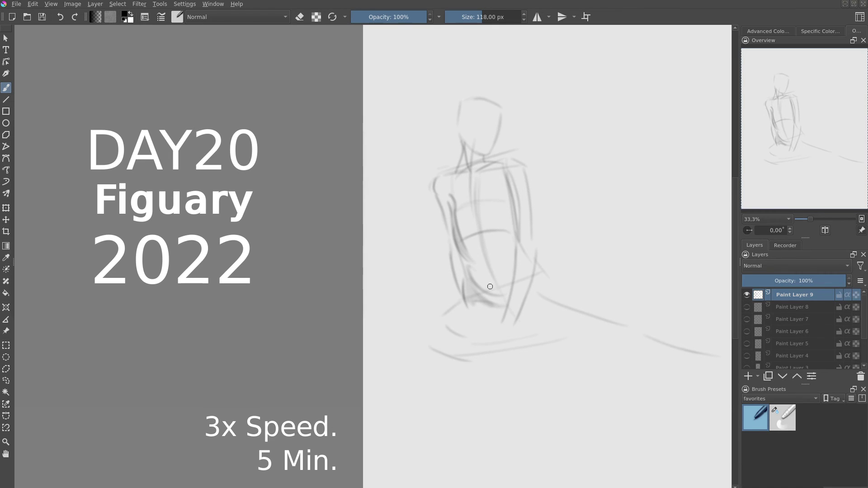
{"action": "left_click_drag", "start_coordinate": [473, 153], "coordinate": [482, 161]}
{"action": "left_click_drag", "start_coordinate": [460, 134], "coordinate": [467, 118]}
{"action": "mouse_move", "coordinate": [456, 307]}
{"action": "left_mouse_down"}
{"action": "mouse_move", "coordinate": [479, 299]}
{"action": "mouse_move", "coordinate": [463, 296]}
{"action": "mouse_move", "coordinate": [478, 318]}
{"action": "mouse_move", "coordinate": [517, 324]}
{"action": "mouse_move", "coordinate": [523, 317]}
{"action": "mouse_move", "coordinate": [538, 333]}
{"action": "mouse_move", "coordinate": [517, 352]}
{"action": "left_mouse_up"}
- Sketch the feet below the hips, undoing one dark foot stroke
{"action": "left_click_drag", "start_coordinate": [536, 332], "coordinate": [525, 354]}
{"action": "left_click_drag", "start_coordinate": [526, 323], "coordinate": [581, 328]}
{"action": "mouse_move", "coordinate": [524, 348]}
{"action": "left_mouse_down"}
{"action": "mouse_move", "coordinate": [583, 332]}
{"action": "mouse_move", "coordinate": [569, 329]}
{"action": "left_mouse_up"}
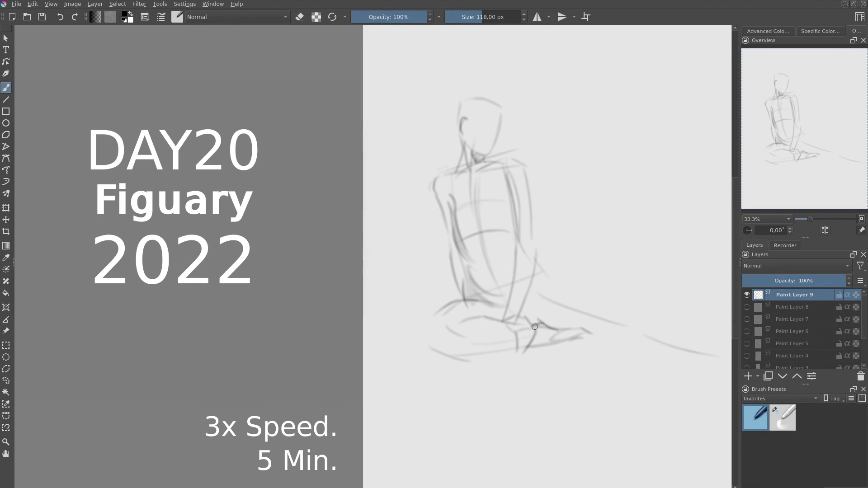
{"action": "mouse_move", "coordinate": [563, 331]}
{"action": "left_mouse_down"}
{"action": "mouse_move", "coordinate": [546, 327]}
{"action": "mouse_move", "coordinate": [582, 330]}
{"action": "left_mouse_up"}
{"action": "key", "text": "ctrl+z"}
- Draw the folded left knee and the outstretched leg to the right
{"action": "mouse_move", "coordinate": [509, 336]}
{"action": "left_mouse_down"}
{"action": "mouse_move", "coordinate": [483, 352]}
{"action": "mouse_move", "coordinate": [440, 357]}
{"action": "left_mouse_up"}
{"action": "mouse_move", "coordinate": [429, 328]}
{"action": "left_mouse_down"}
{"action": "mouse_move", "coordinate": [470, 362]}
{"action": "mouse_move", "coordinate": [452, 300]}
{"action": "left_mouse_up"}
{"action": "mouse_move", "coordinate": [535, 256]}
{"action": "left_mouse_down"}
{"action": "mouse_move", "coordinate": [544, 281]}
{"action": "mouse_move", "coordinate": [635, 318]}
{"action": "mouse_move", "coordinate": [584, 331]}
{"action": "mouse_move", "coordinate": [722, 366]}
{"action": "left_mouse_up"}
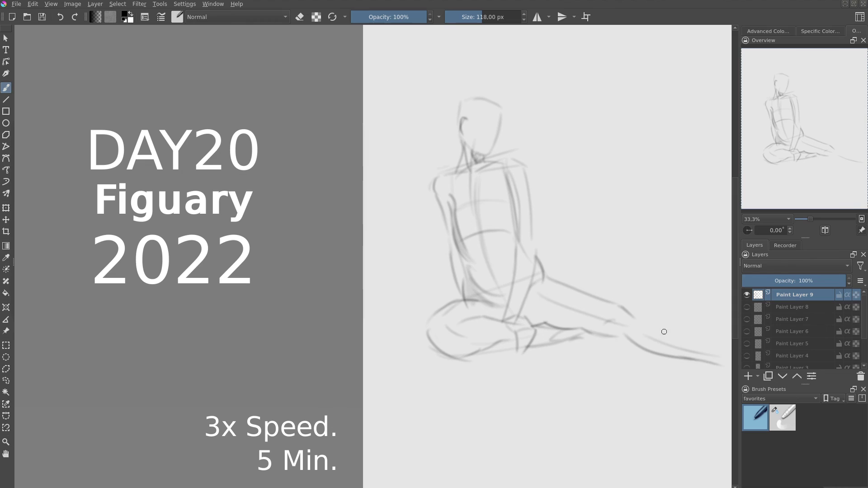
{"action": "left_click_drag", "start_coordinate": [639, 318], "coordinate": [723, 351]}
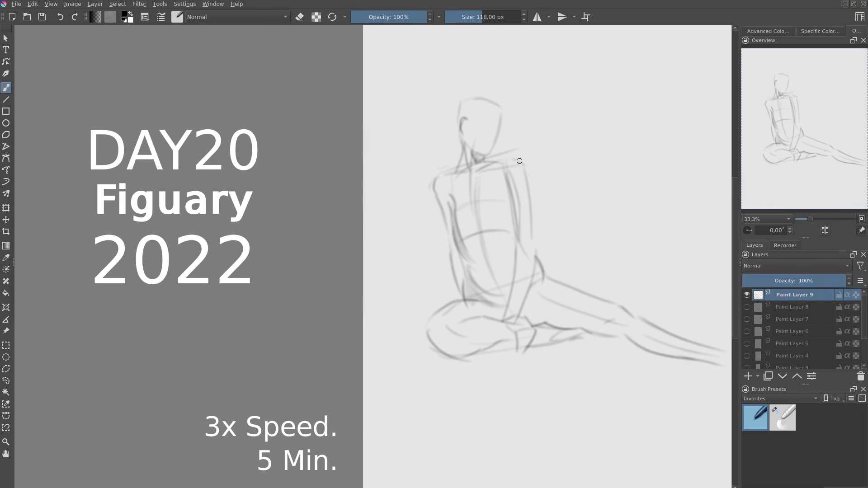
- Darken the torso contours, neck and top of head, and add hair along the head
{"action": "mouse_move", "coordinate": [520, 161]}
{"action": "left_mouse_down"}
{"action": "mouse_move", "coordinate": [538, 240]}
{"action": "mouse_move", "coordinate": [522, 316]}
{"action": "left_mouse_up"}
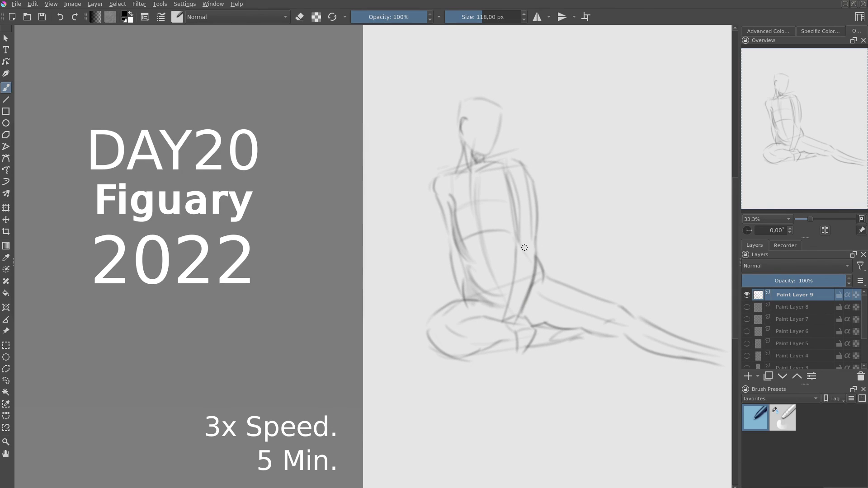
{"action": "left_click_drag", "start_coordinate": [521, 231], "coordinate": [503, 325]}
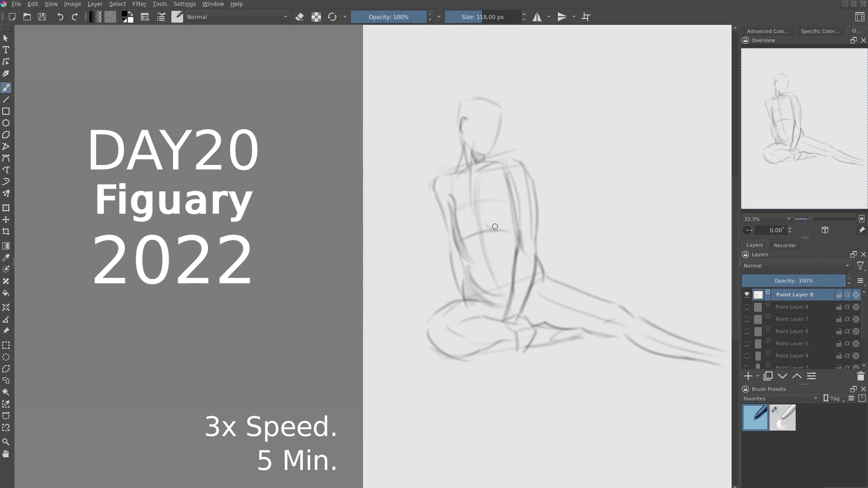
{"action": "left_click_drag", "start_coordinate": [518, 233], "coordinate": [512, 208]}
{"action": "mouse_move", "coordinate": [469, 238]}
{"action": "left_mouse_down"}
{"action": "mouse_move", "coordinate": [453, 232]}
{"action": "mouse_move", "coordinate": [451, 191]}
{"action": "mouse_move", "coordinate": [465, 291]}
{"action": "mouse_move", "coordinate": [459, 258]}
{"action": "left_mouse_up"}
{"action": "left_click_drag", "start_coordinate": [464, 157], "coordinate": [457, 173]}
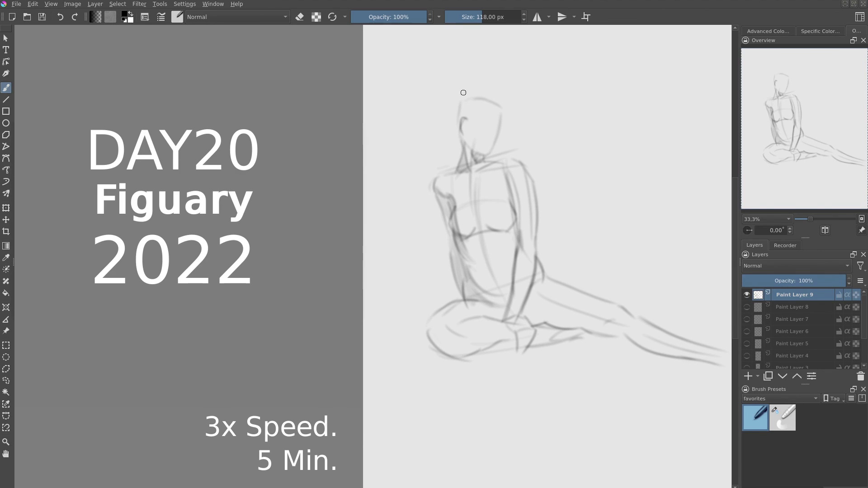
{"action": "mouse_move", "coordinate": [462, 121]}
{"action": "left_mouse_down"}
{"action": "mouse_move", "coordinate": [499, 108]}
{"action": "mouse_move", "coordinate": [454, 137]}
{"action": "mouse_move", "coordinate": [452, 169]}
{"action": "left_mouse_up"}
{"action": "mouse_move", "coordinate": [453, 135]}
{"action": "left_mouse_down"}
{"action": "mouse_move", "coordinate": [477, 105]}
{"action": "mouse_move", "coordinate": [497, 110]}
{"action": "left_mouse_up"}
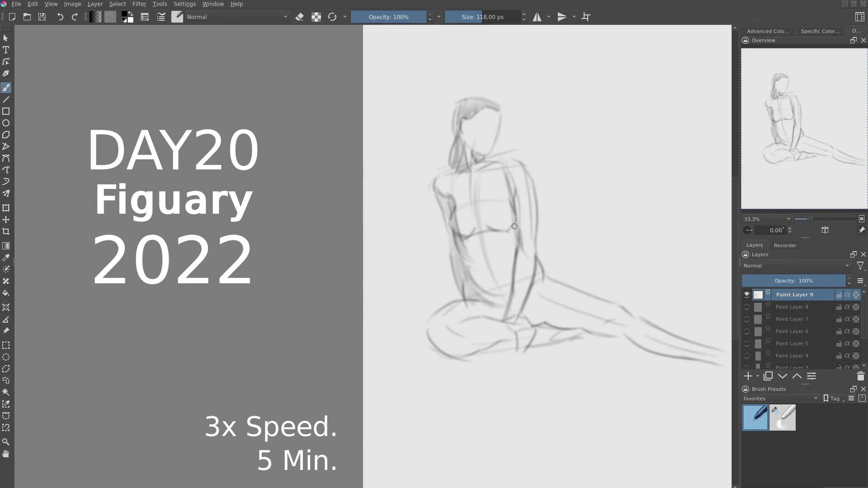
{"action": "mouse_move", "coordinate": [515, 226]}
{"action": "left_mouse_down"}
{"action": "mouse_move", "coordinate": [516, 251]}
{"action": "mouse_move", "coordinate": [506, 253]}
{"action": "left_mouse_up"}
{"action": "left_click_drag", "start_coordinate": [535, 293], "coordinate": [526, 322]}
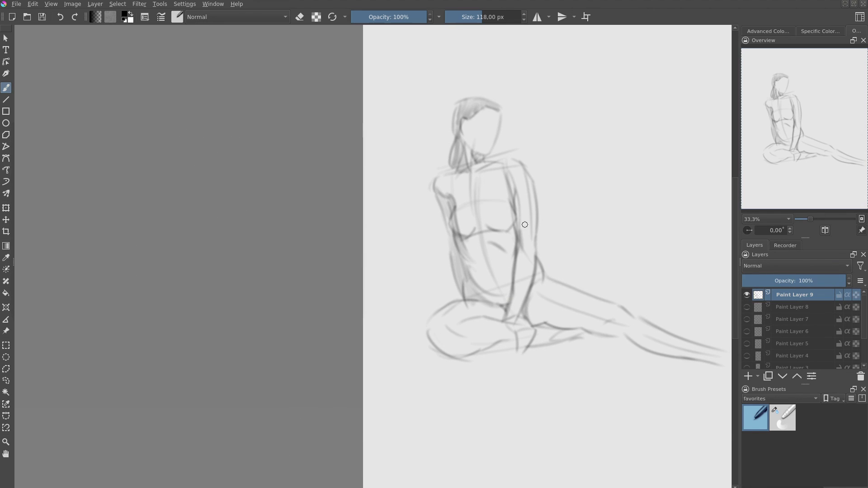
- Extend the leg line, add dark hair beside the face and blend it soft grey
{"action": "left_click_drag", "start_coordinate": [703, 345], "coordinate": [730, 347]}
{"action": "left_click_drag", "start_coordinate": [463, 116], "coordinate": [479, 153]}
{"action": "left_click_drag", "start_coordinate": [462, 122], "coordinate": [466, 151]}
{"action": "key", "text": "slash"}
{"action": "mouse_move", "coordinate": [464, 108]}
{"action": "left_mouse_down"}
{"action": "mouse_move", "coordinate": [475, 112]}
{"action": "mouse_move", "coordinate": [453, 163]}
{"action": "left_mouse_up"}
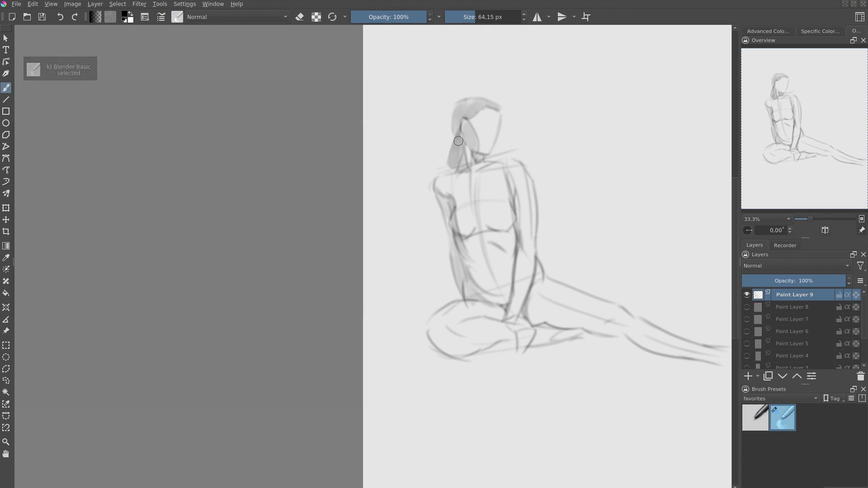
{"action": "key", "text": "slash"}
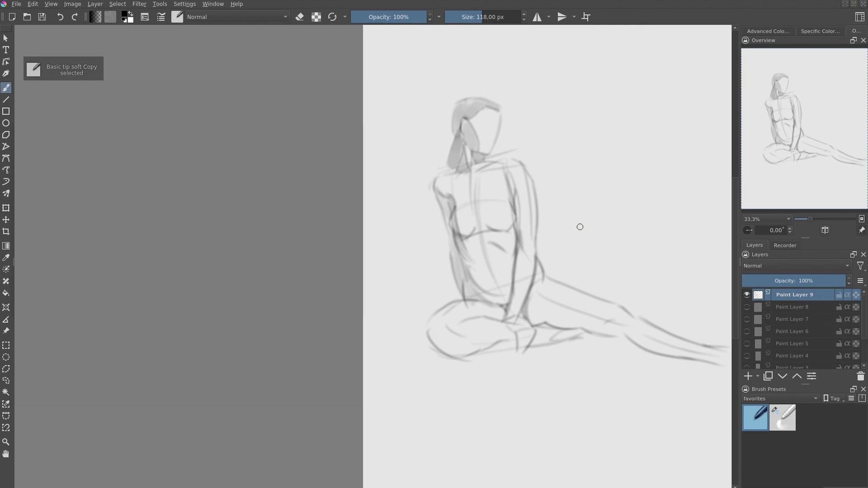